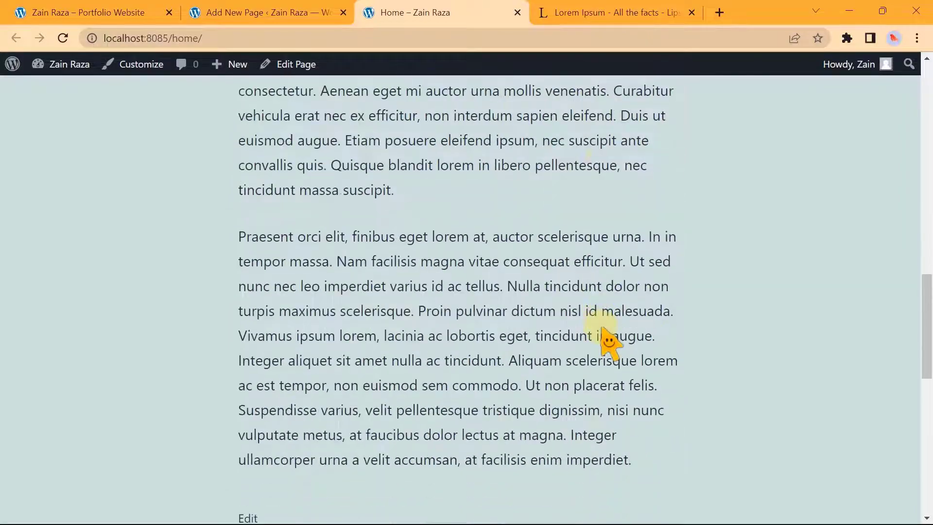
Return from the published Home page to its editor and view the available blocks in the block inserter
scroll(608, 340, up, 15)
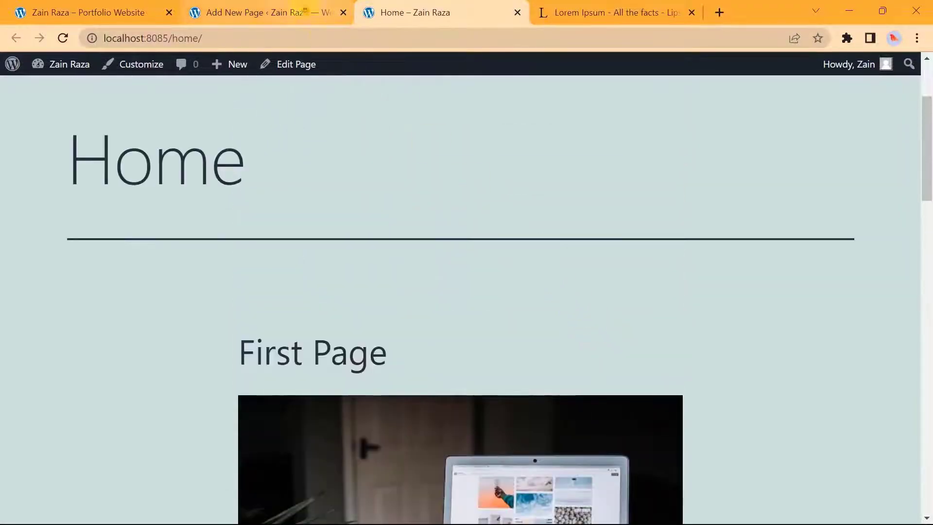
click(262, 12)
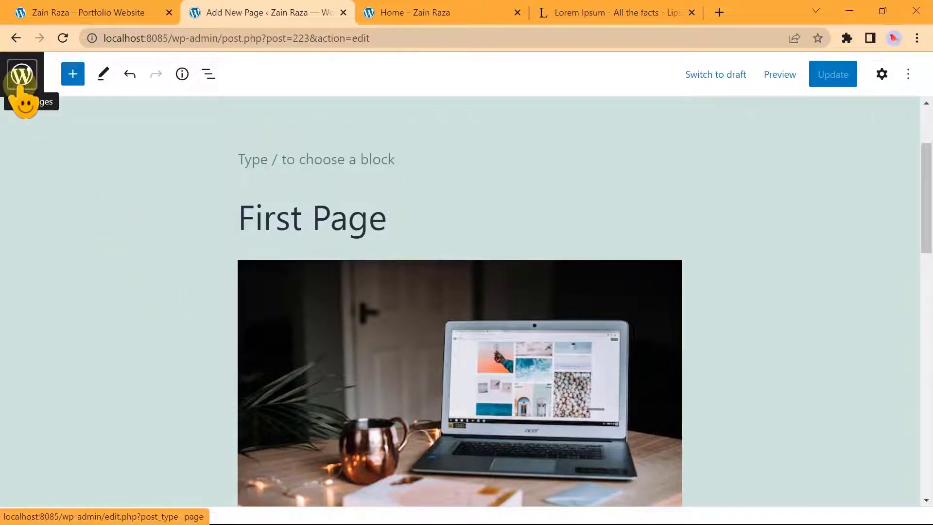
click(73, 74)
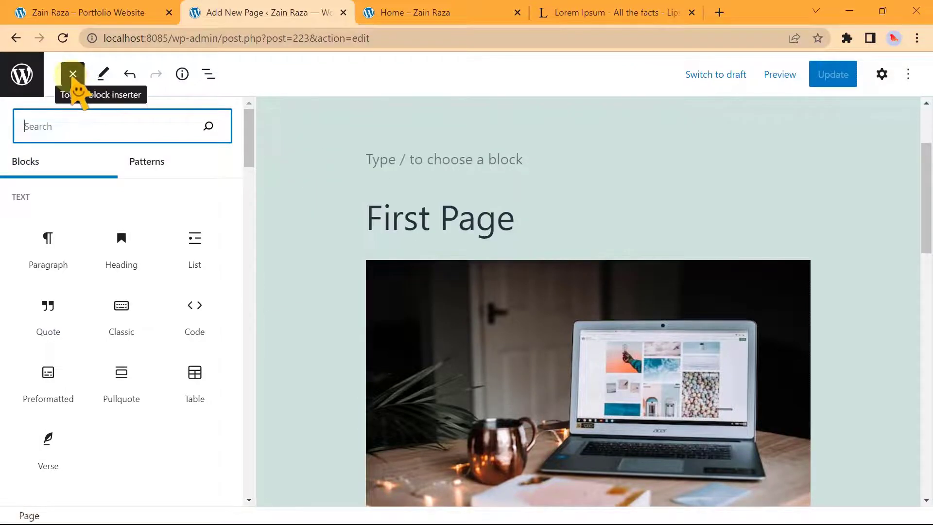
click(73, 75)
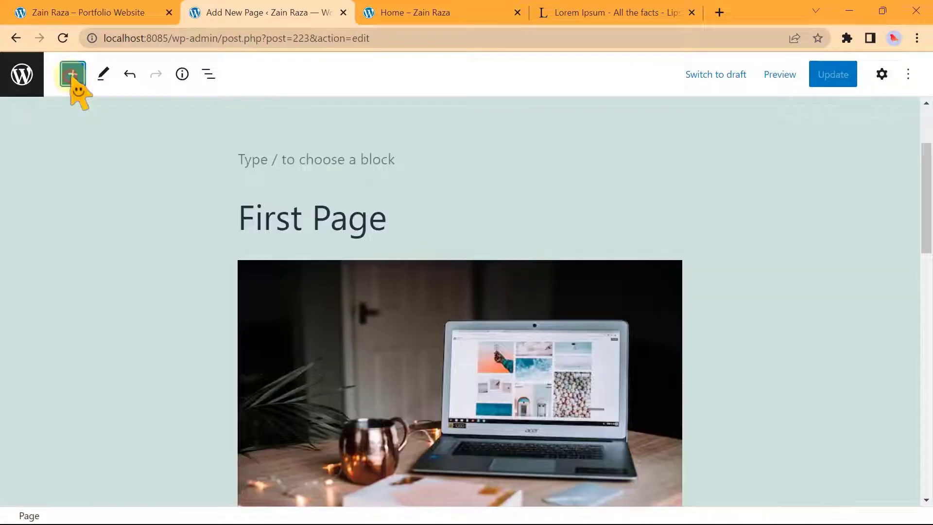
Activate the Select tool and select the "Lorem ipsum" paragraph block below the image gallery
click(103, 75)
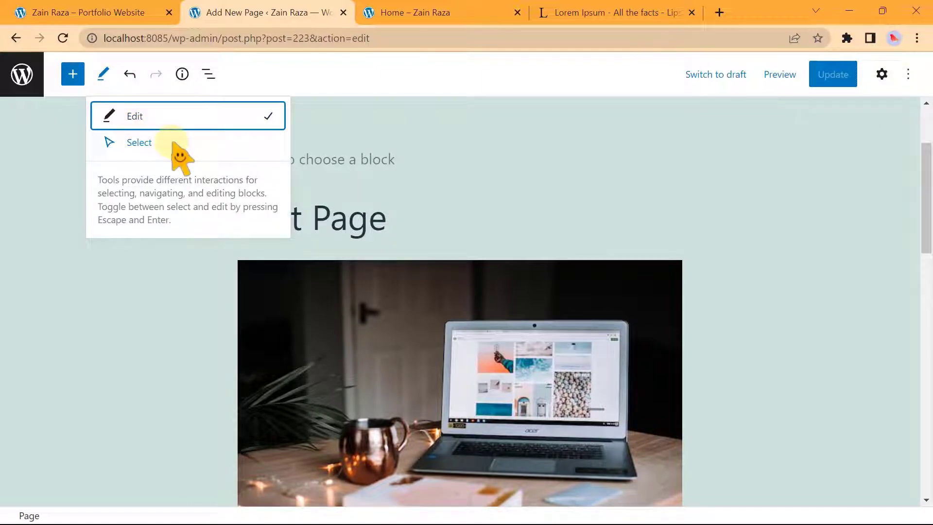
click(145, 143)
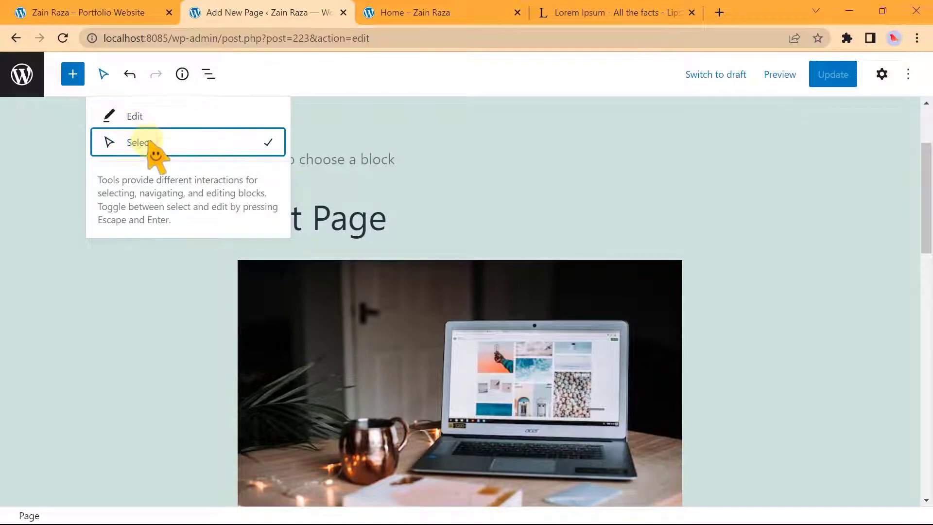
scroll(209, 192, down, 9)
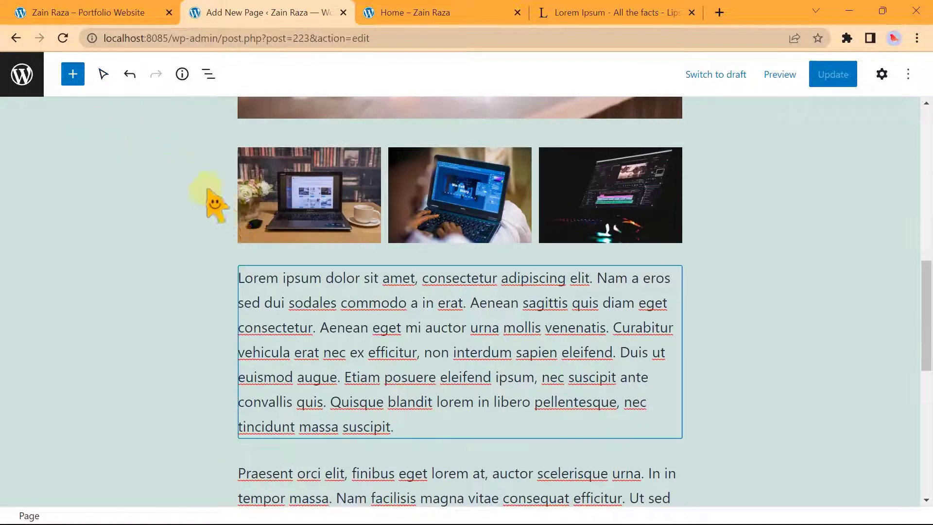
click(368, 321)
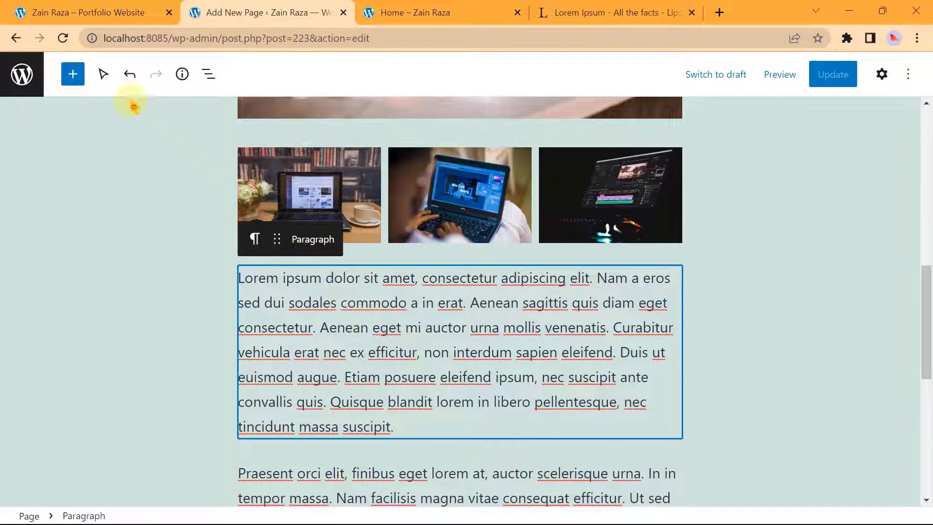
Switch back to the Edit tool and place the text cursor in the "Praesent orci elit" paragraph
click(103, 74)
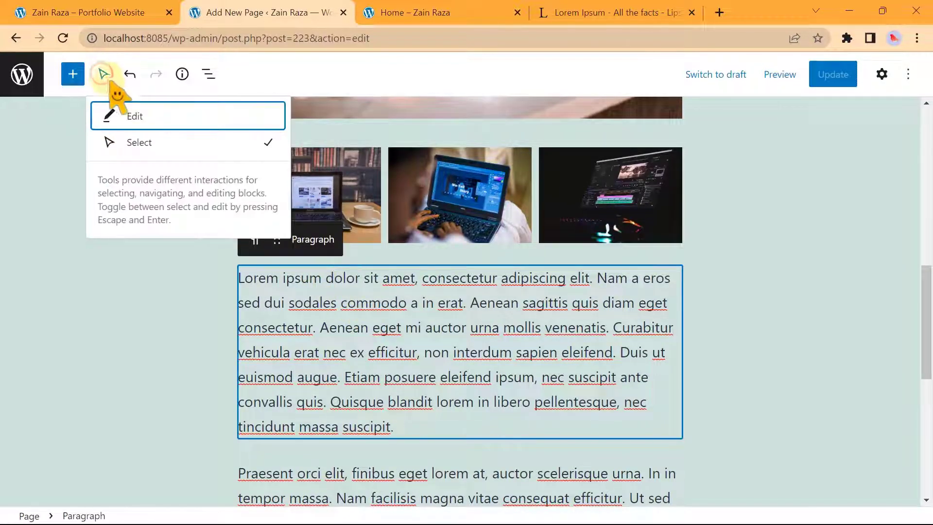
click(152, 121)
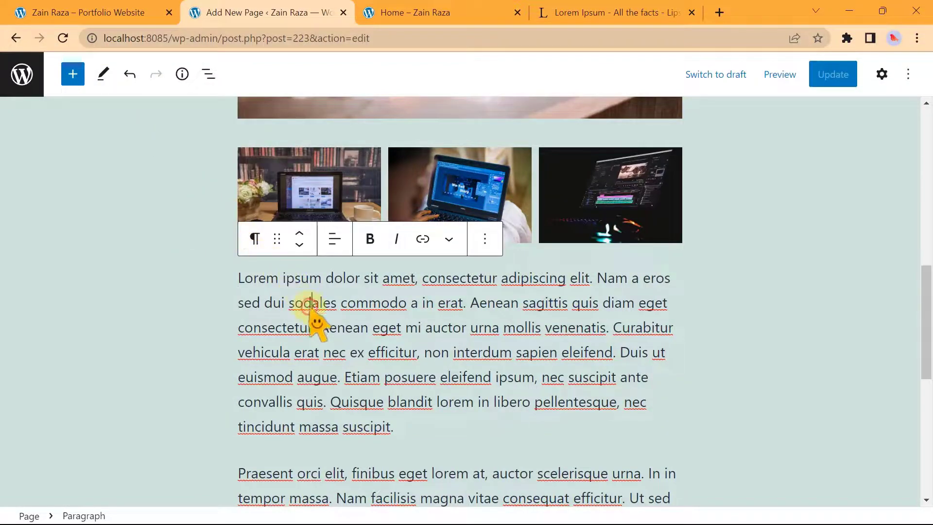
scroll(311, 311, down, 3)
click(282, 351)
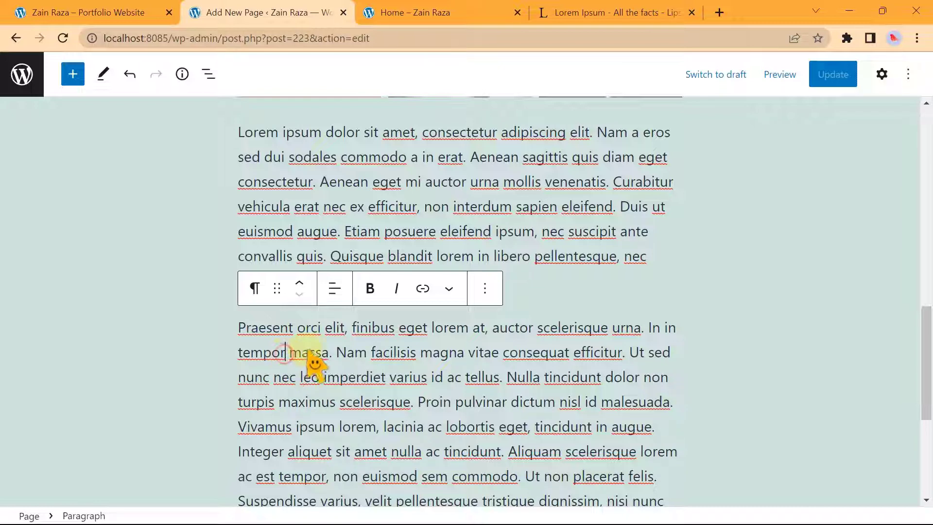
scroll(358, 363, up, 6)
scroll(351, 365, down, 4)
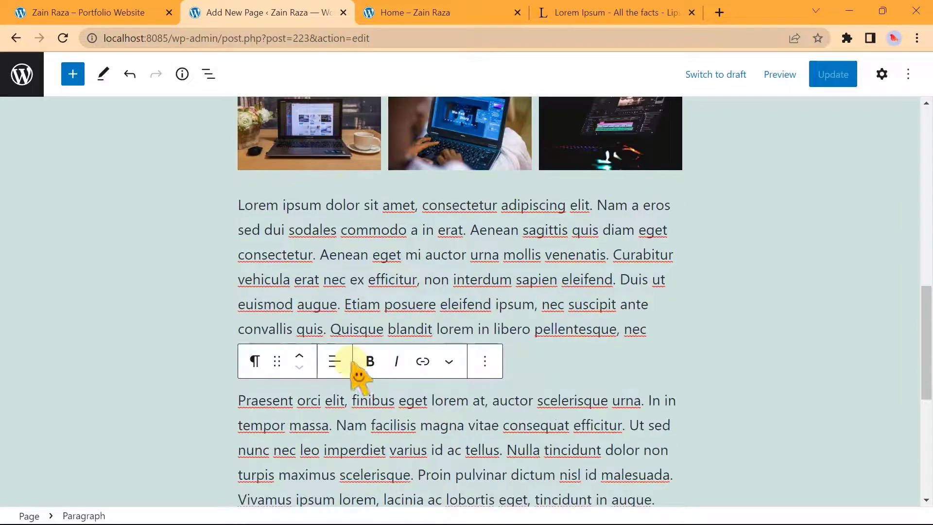
Reactivate the Select tool and select the paragraph directly below the gallery as a whole block
click(103, 77)
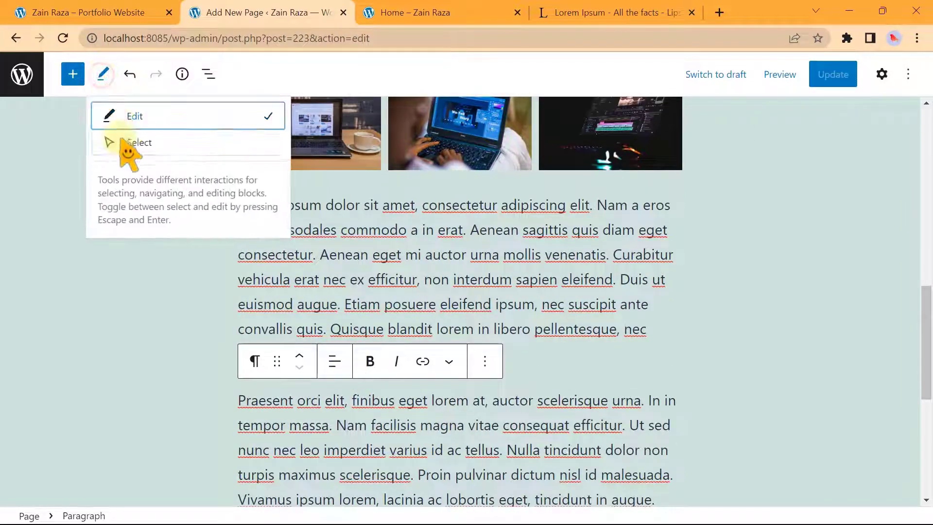
click(128, 141)
click(340, 269)
scroll(301, 238, up, 6)
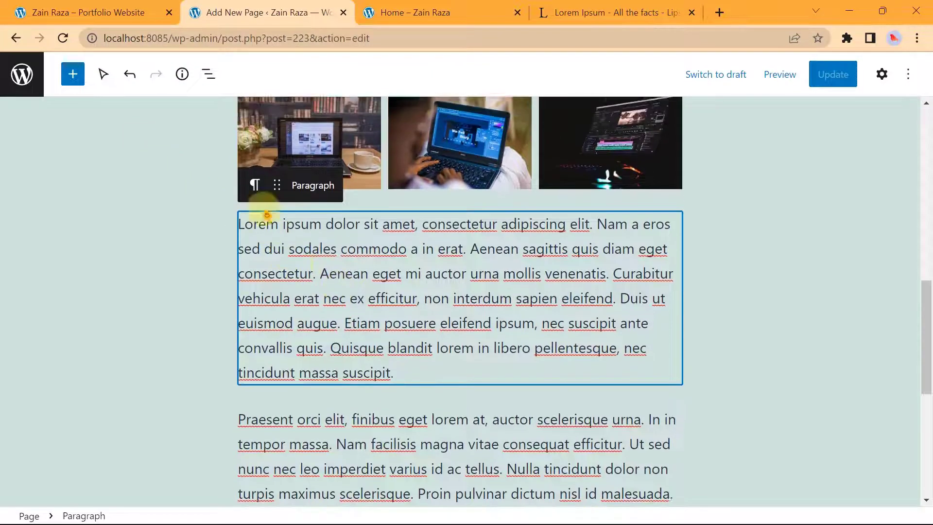
Restore the Edit tool for the selected paragraph below the gallery
click(103, 74)
click(128, 119)
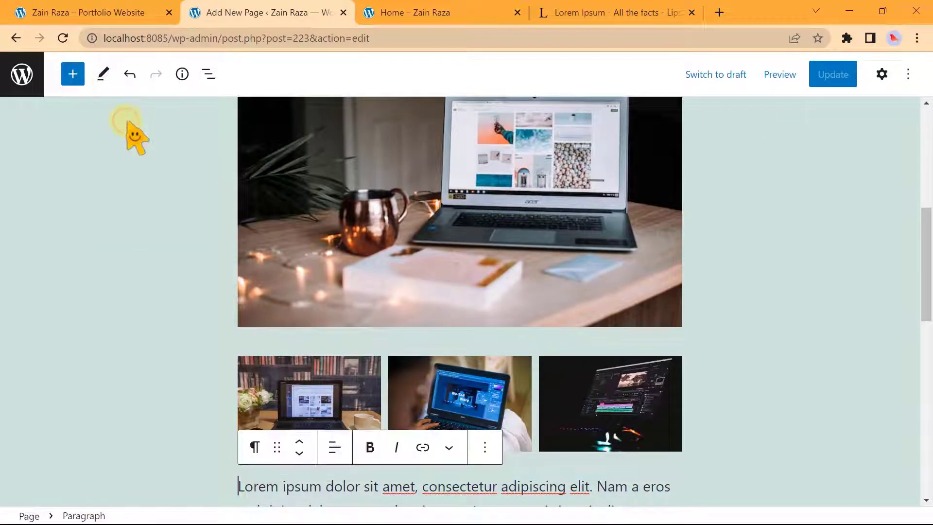
scroll(127, 127, down, 6)
scroll(127, 127, up, 3)
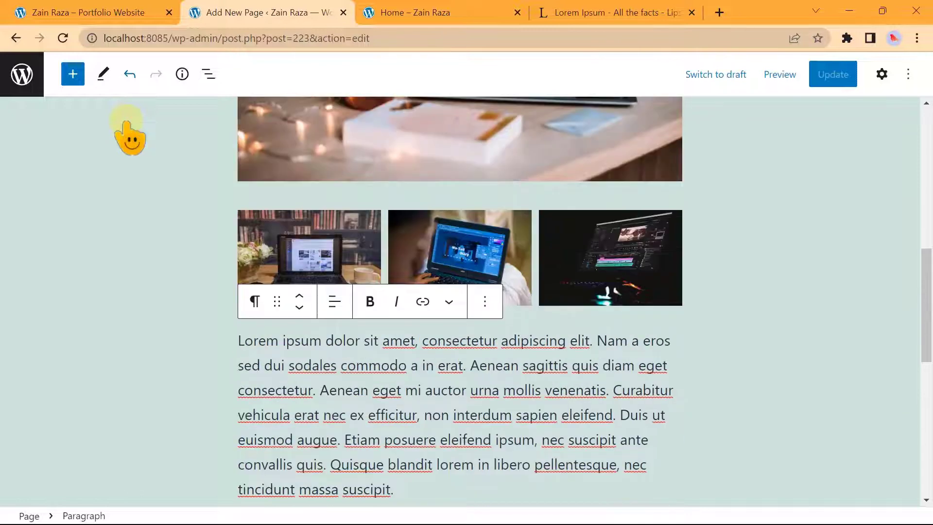
Undo the last page edit and delete the words "Lorem ipsum" from the start of the paragraph below the gallery
click(130, 73)
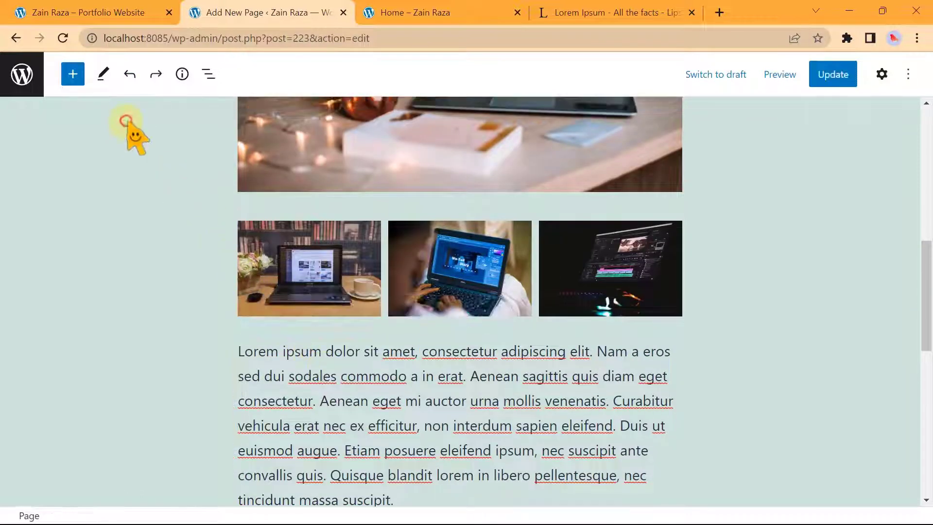
scroll(239, 212, down, 2)
drag(321, 278, 203, 275)
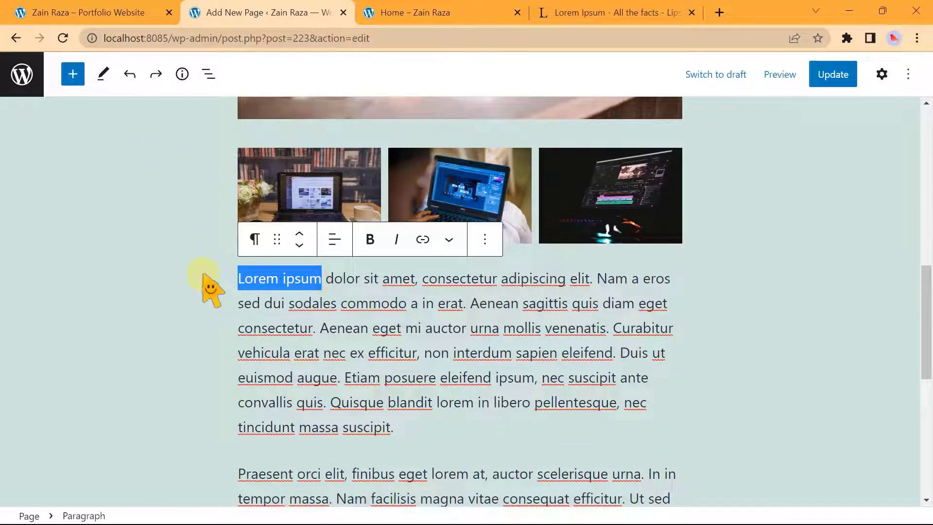
key(BackSpace)
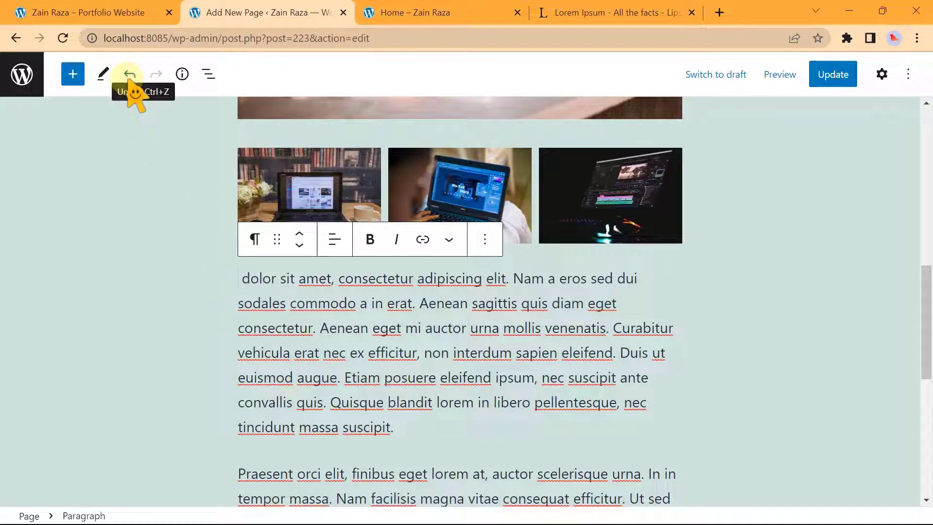
Undo the deletion of "Lorem ipsum" and place the text cursor in the restored paragraph
click(129, 74)
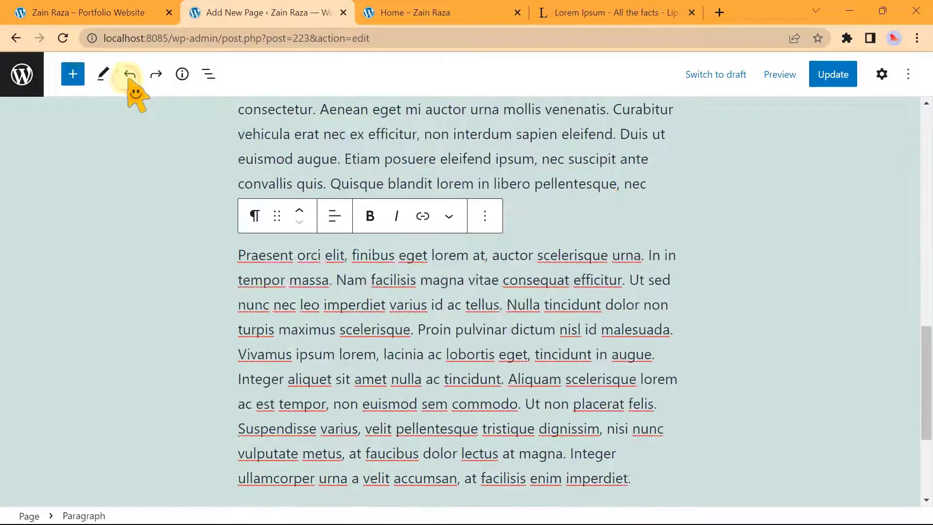
drag(312, 207, 231, 208)
click(302, 250)
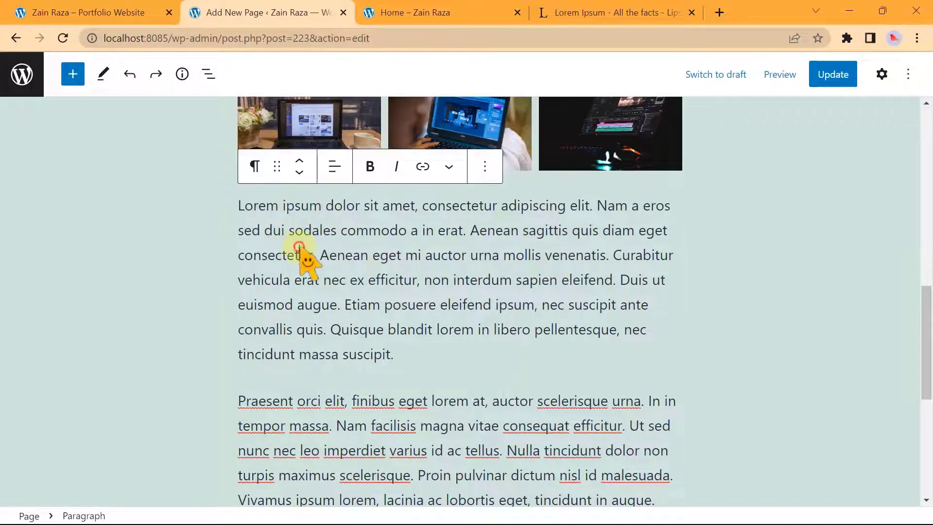
scroll(344, 339, up, 6)
scroll(343, 340, up, 1)
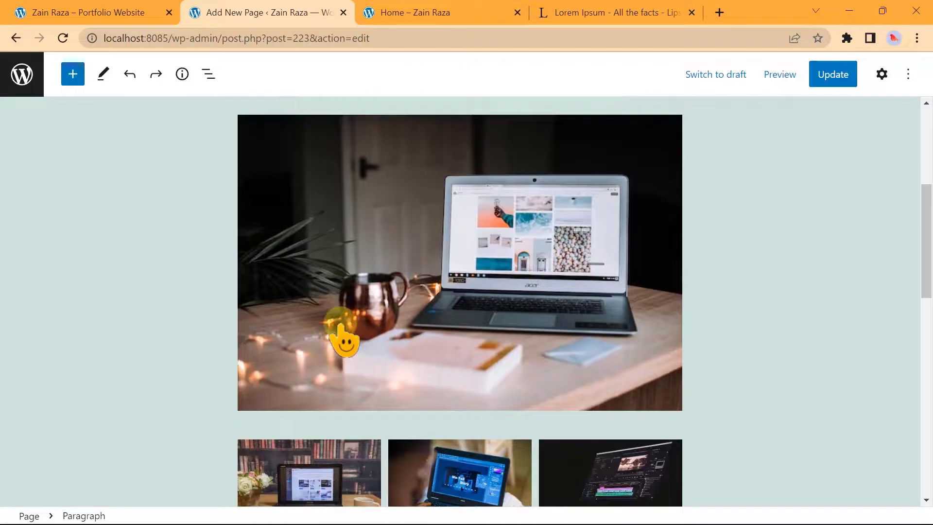
Redo the deletion of "Lorem ipsum" and undo it again
scroll(349, 340, down, 3)
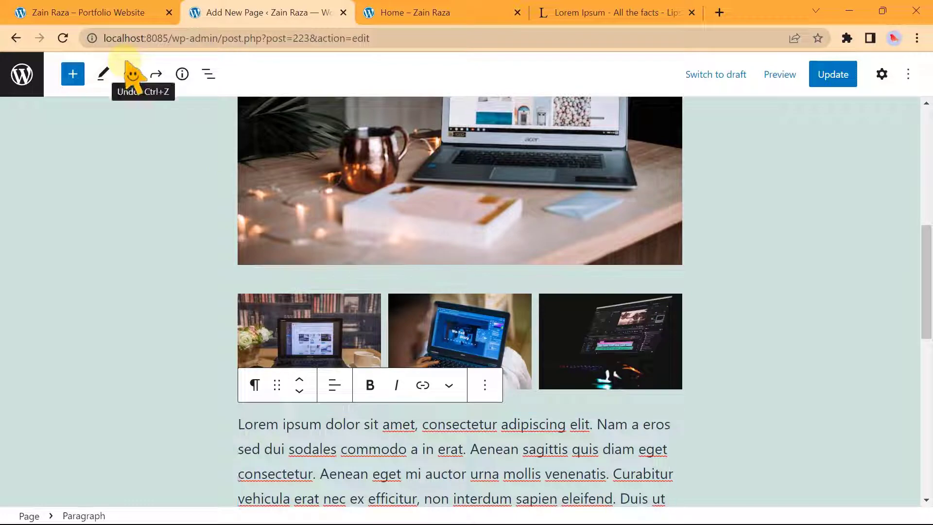
click(156, 74)
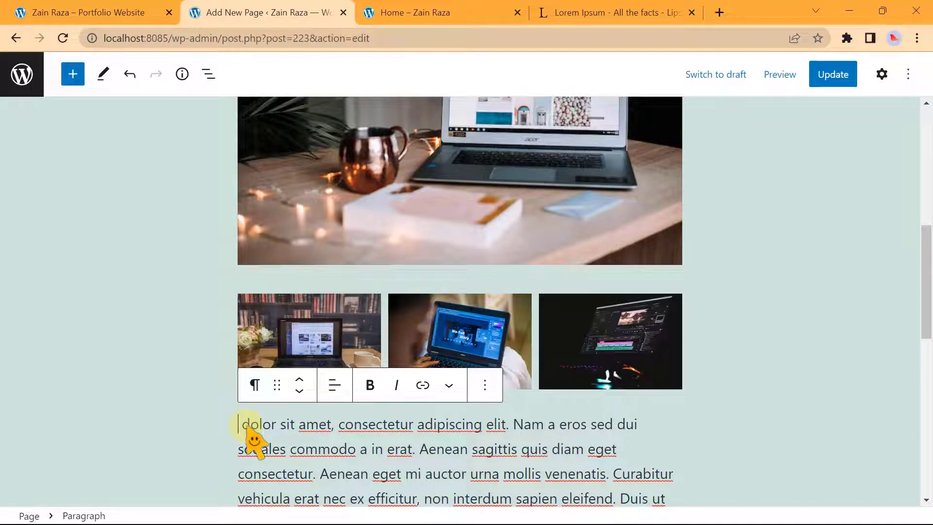
click(129, 76)
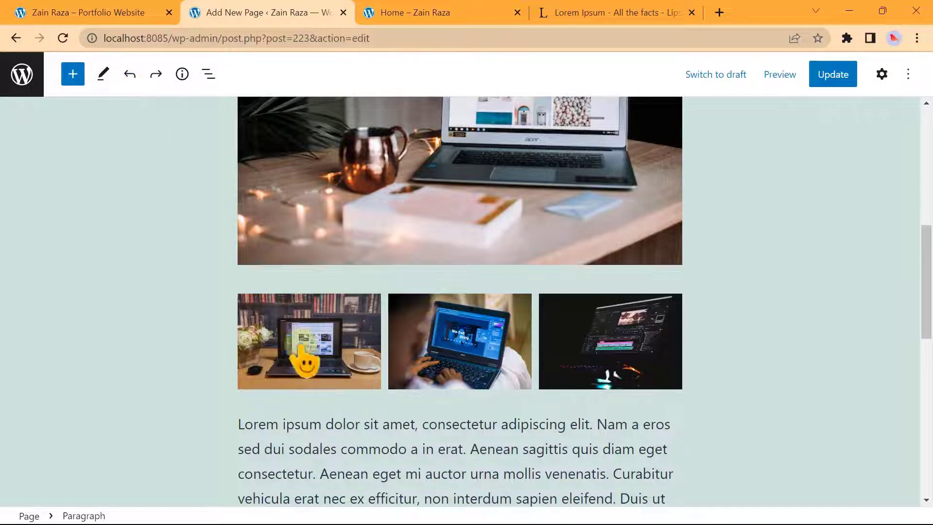
Delete only the word "ipsum" from the first line of the paragraph below the gallery
scroll(316, 370, down, 1)
drag(321, 375, 278, 378)
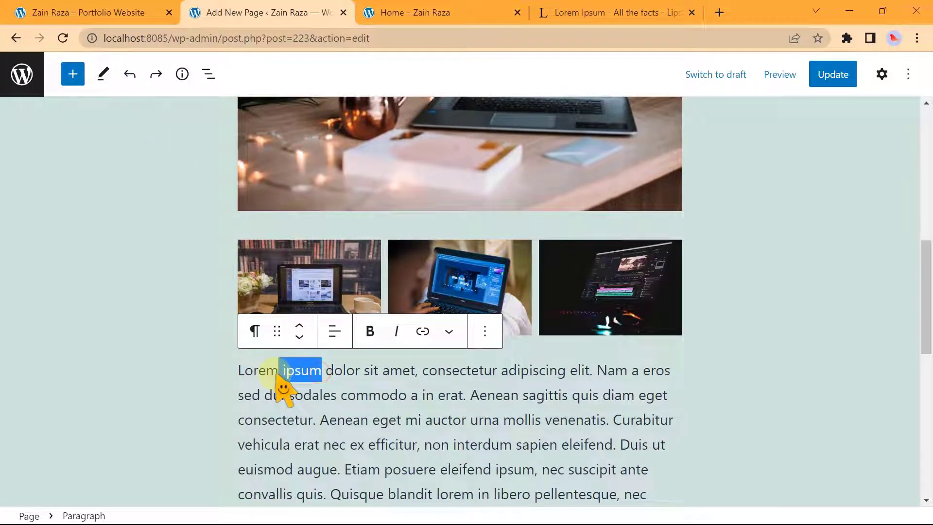
key(BackSpace)
Remove the third image, showing the dark video-editing screen, from the gallery
click(593, 267)
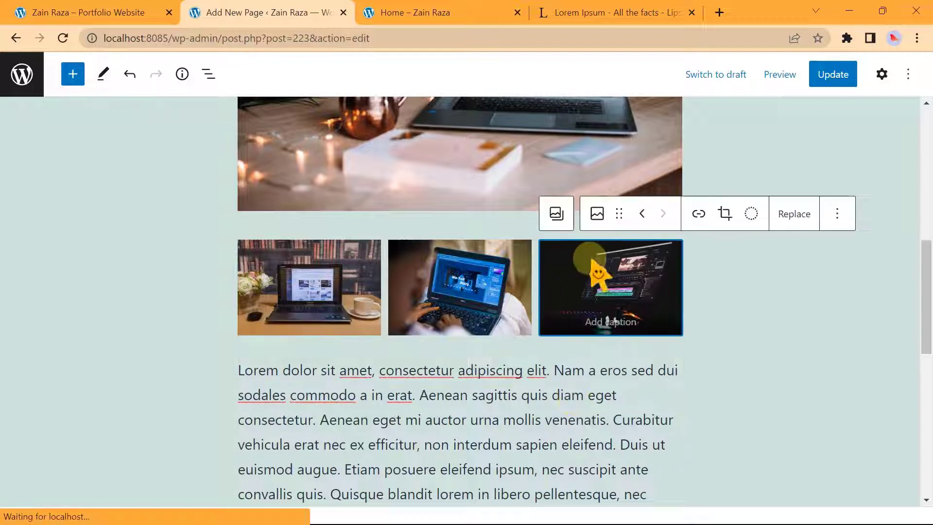
click(832, 217)
click(680, 493)
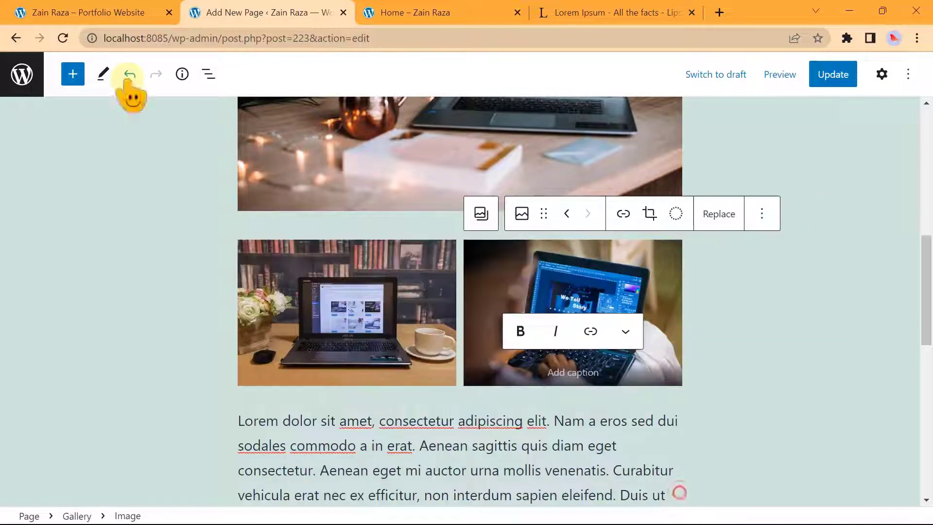
Undo both the gallery image removal and the deletion of "ipsum"
click(130, 76)
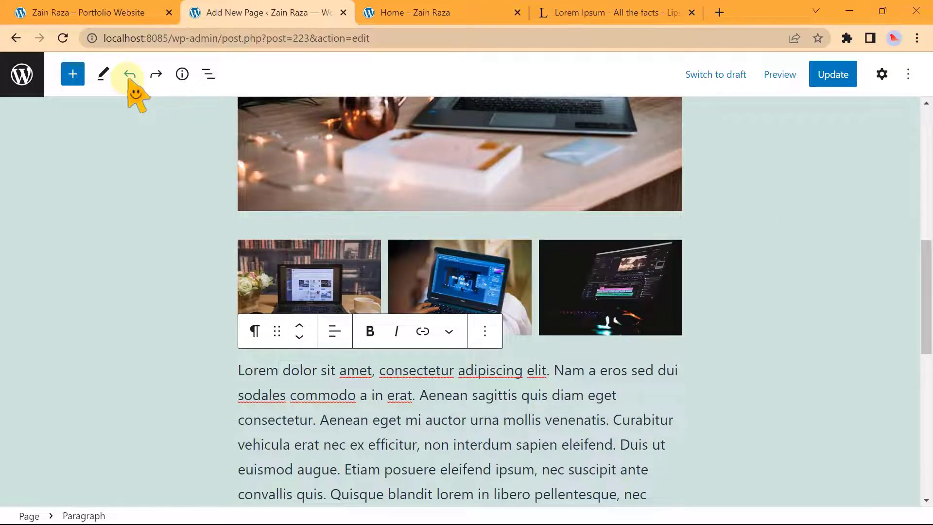
click(129, 77)
scroll(297, 381, up, 6)
drag(286, 207, 315, 212)
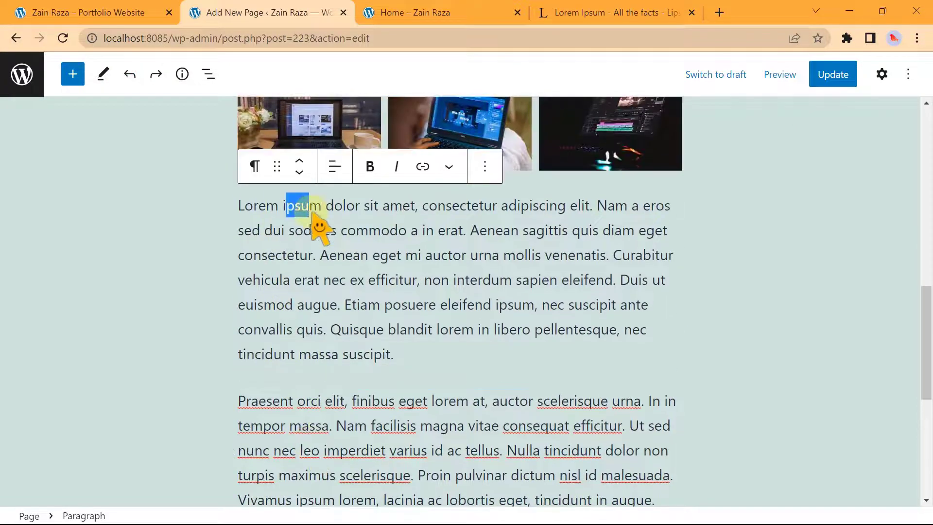
click(309, 208)
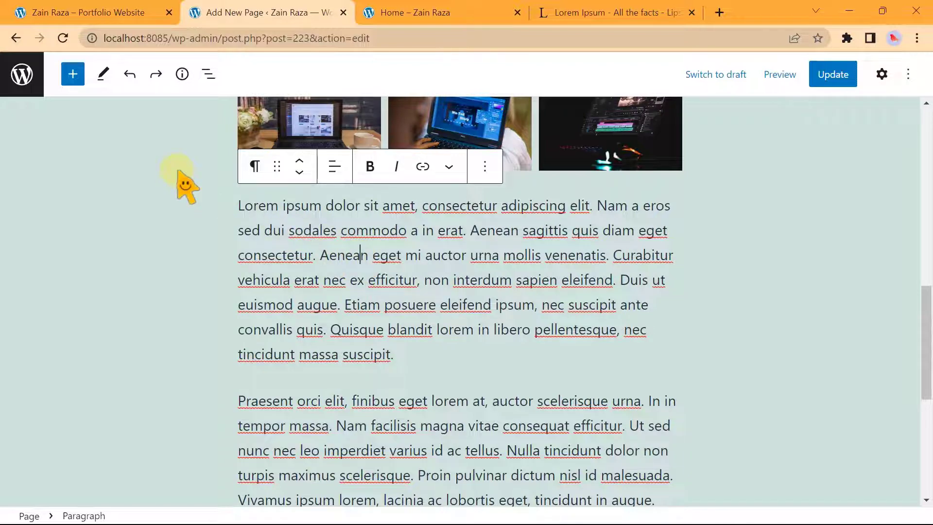
Open the page's document details and examine its character and word counts
scroll(185, 187, up, 6)
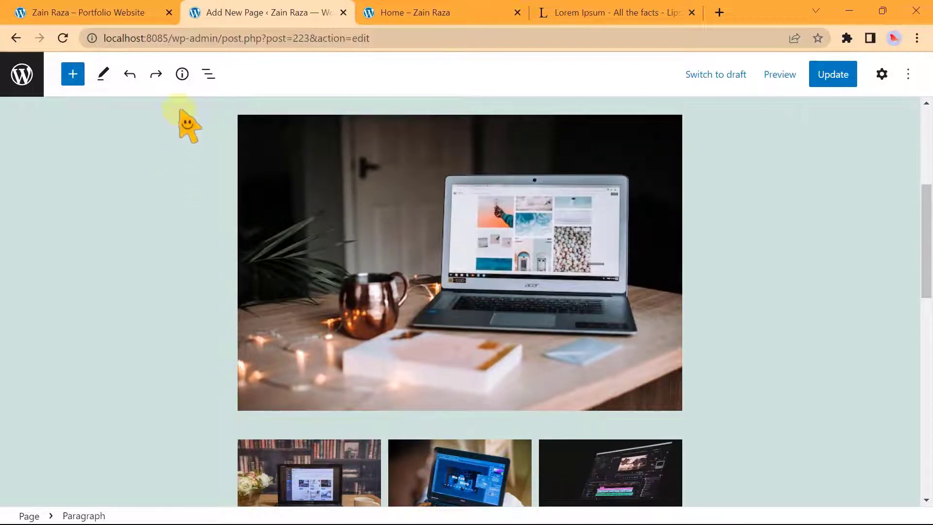
click(181, 74)
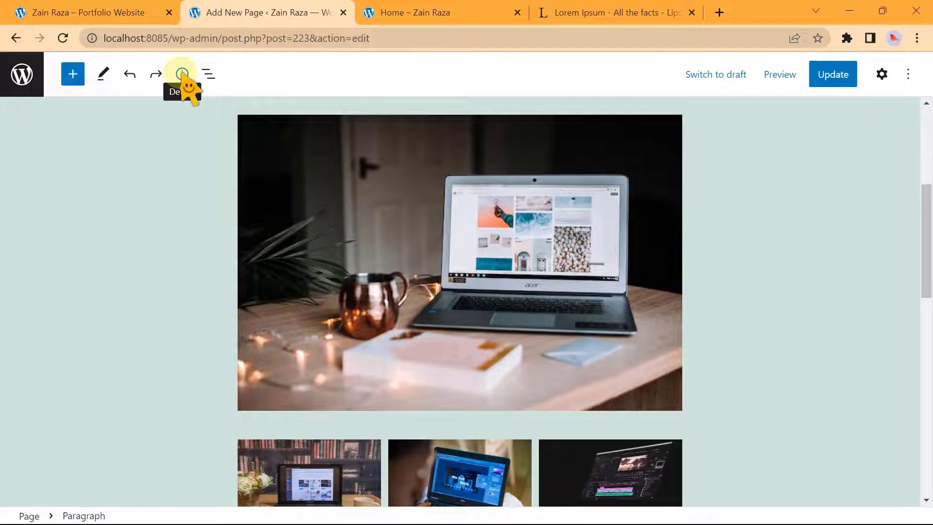
click(182, 74)
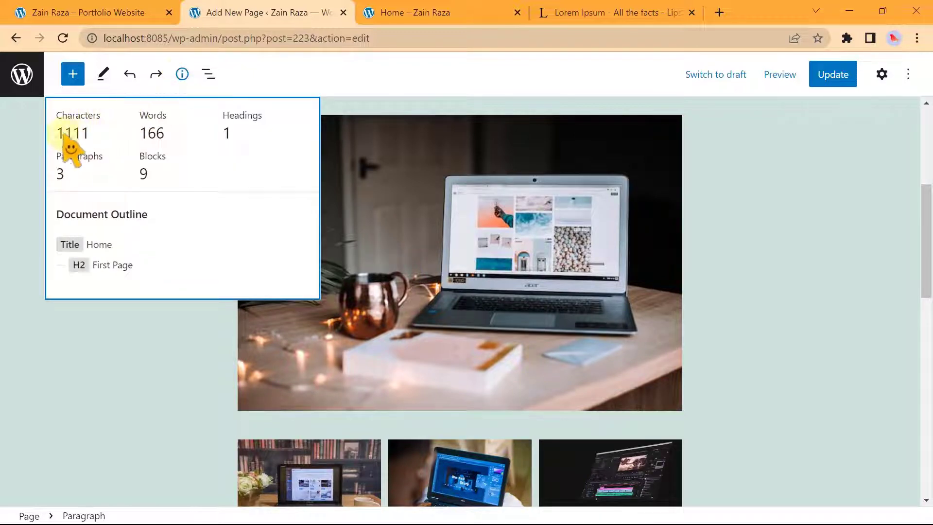
drag(56, 134, 92, 135)
click(92, 134)
click(161, 135)
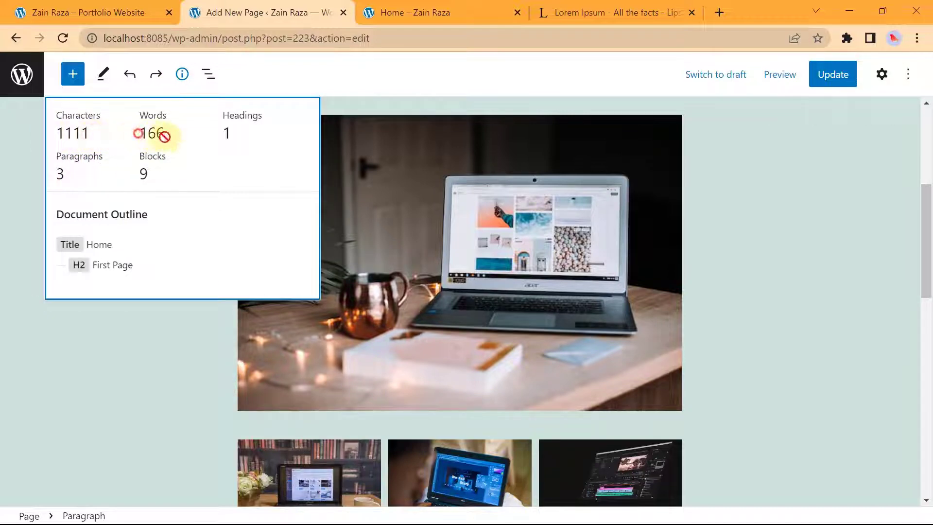
Examine the heading, paragraph and block counts in the document details, and close the details
triple_click(221, 133)
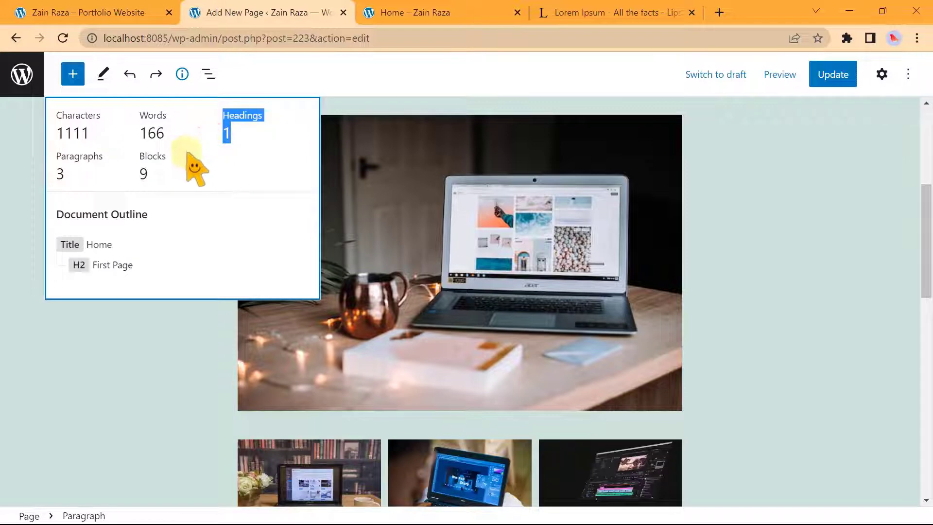
click(57, 176)
drag(70, 170, 54, 178)
drag(125, 165, 202, 198)
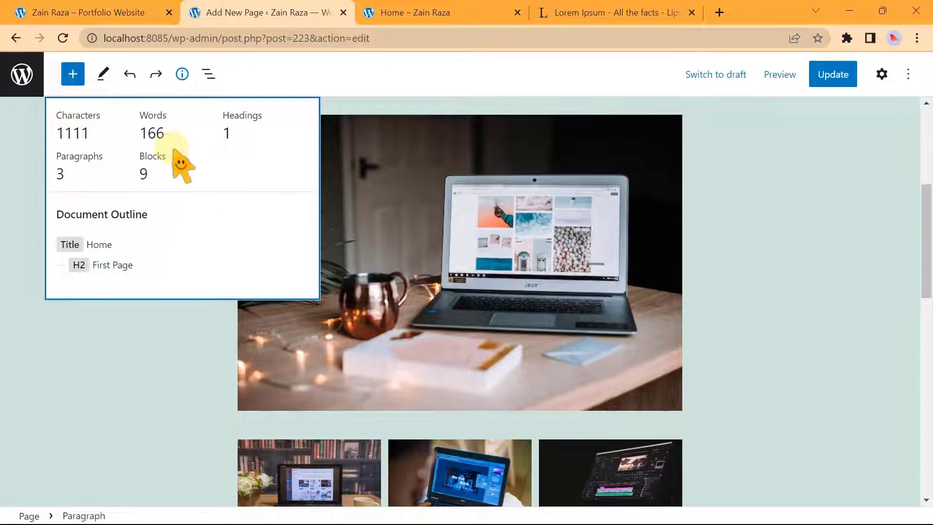
click(182, 74)
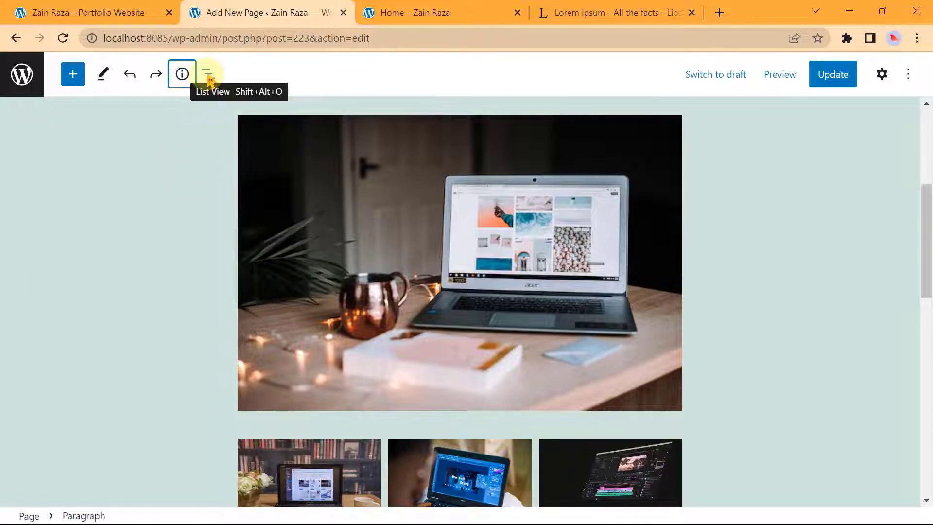
Open the list view and go through every block from the first paragraph to the last, including the images nested in the gallery
click(208, 76)
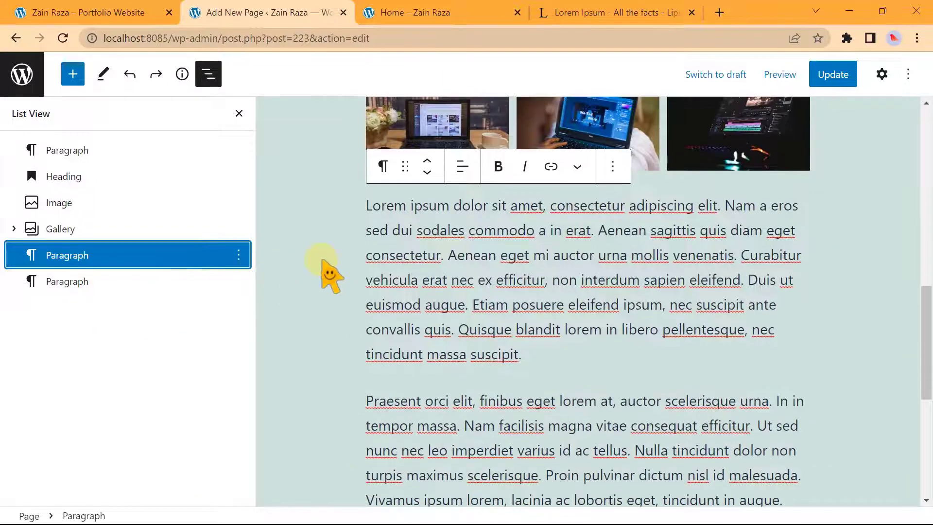
scroll(331, 275, up, 10)
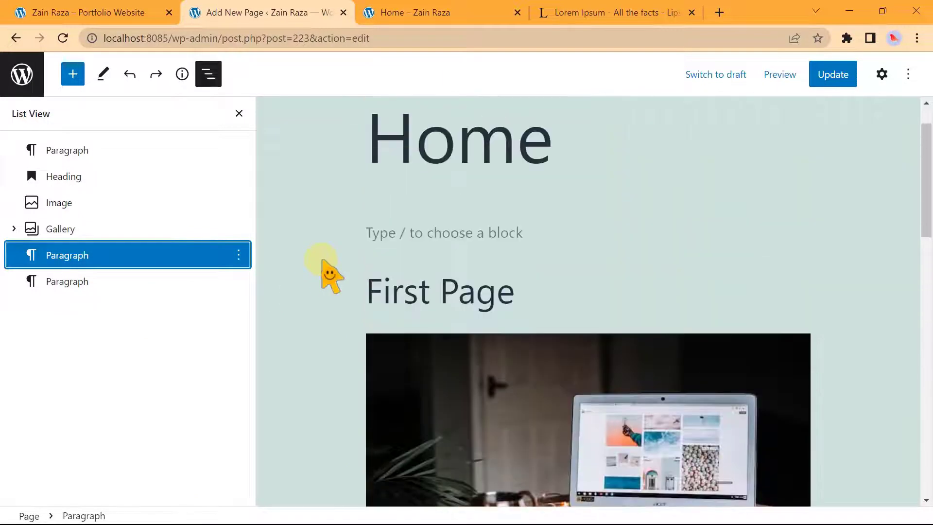
click(54, 336)
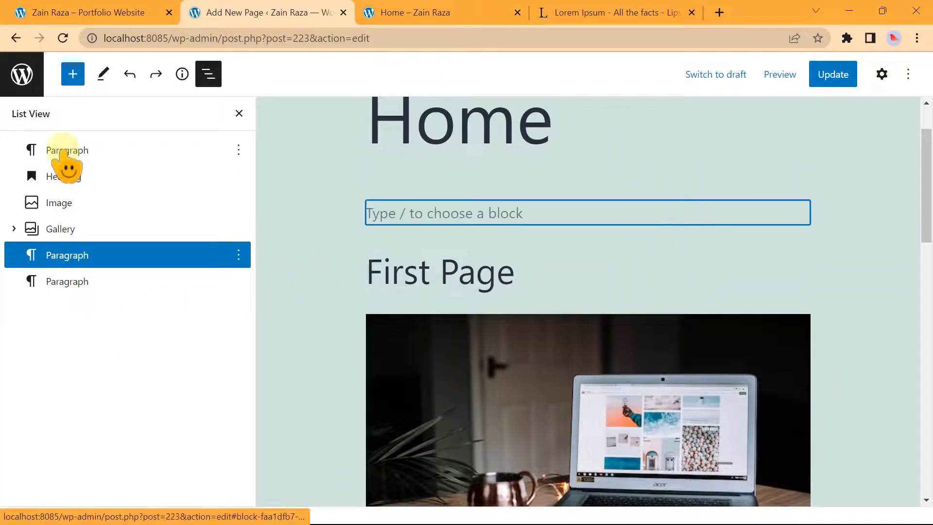
click(63, 152)
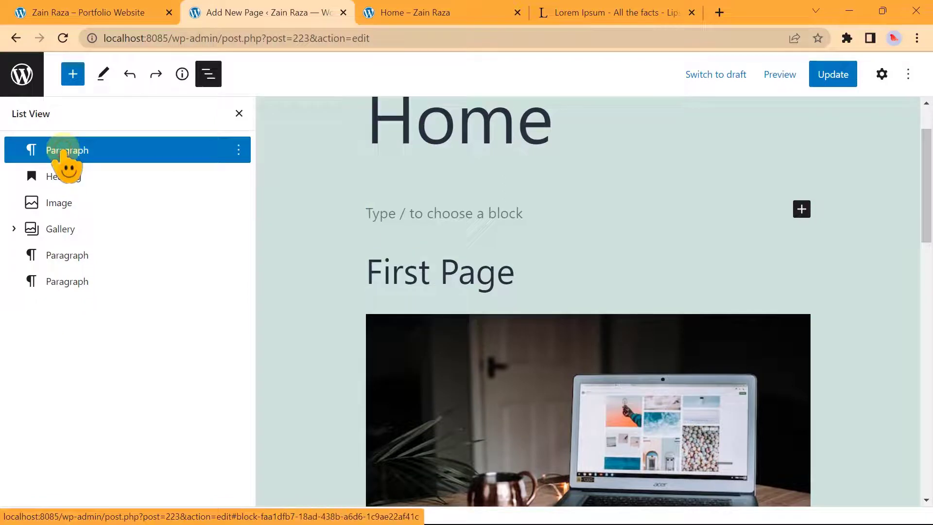
click(65, 184)
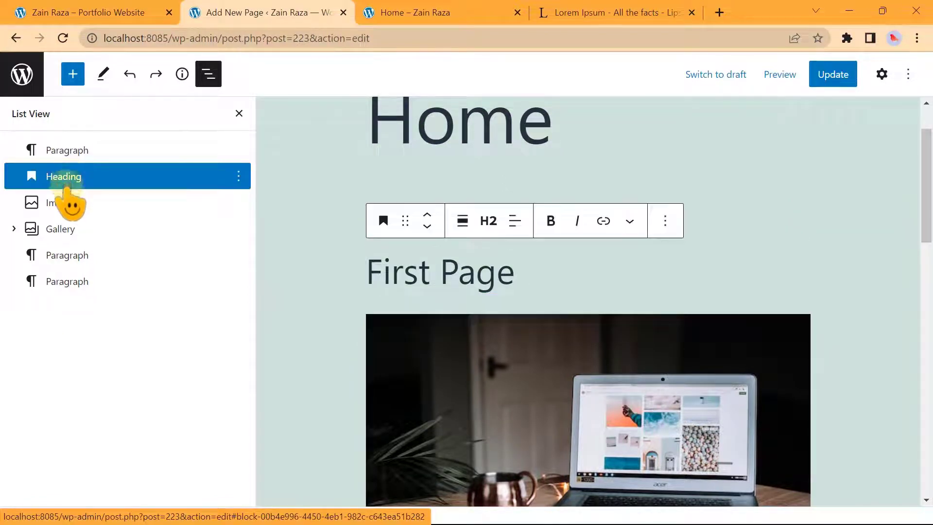
click(63, 214)
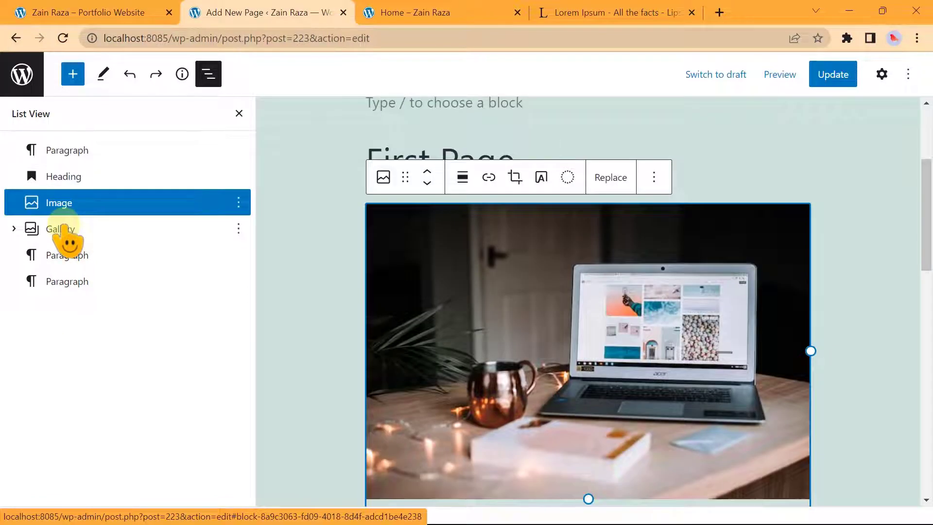
click(63, 230)
click(65, 255)
click(68, 282)
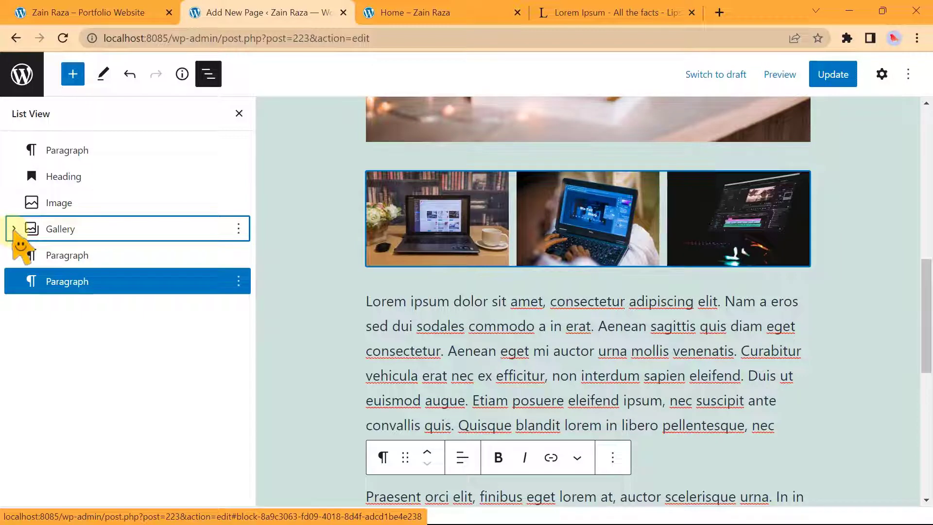
click(14, 229)
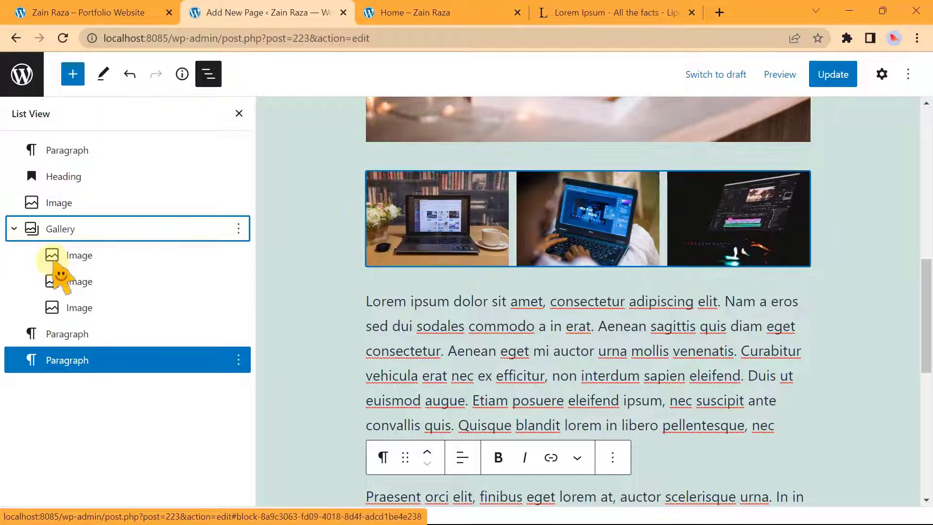
key(Left)
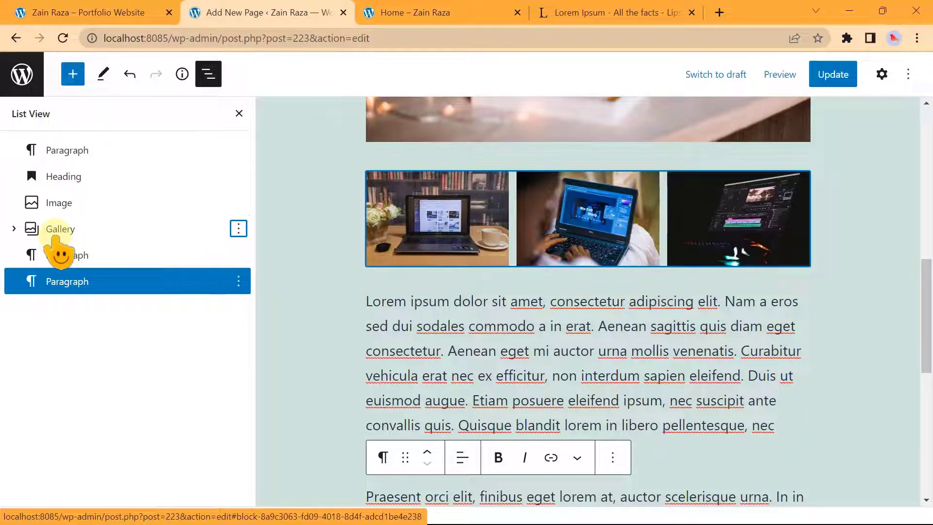
Move the gallery block below the last paragraph in the list view and check the new order on the page
click(54, 235)
drag(54, 235, 60, 267)
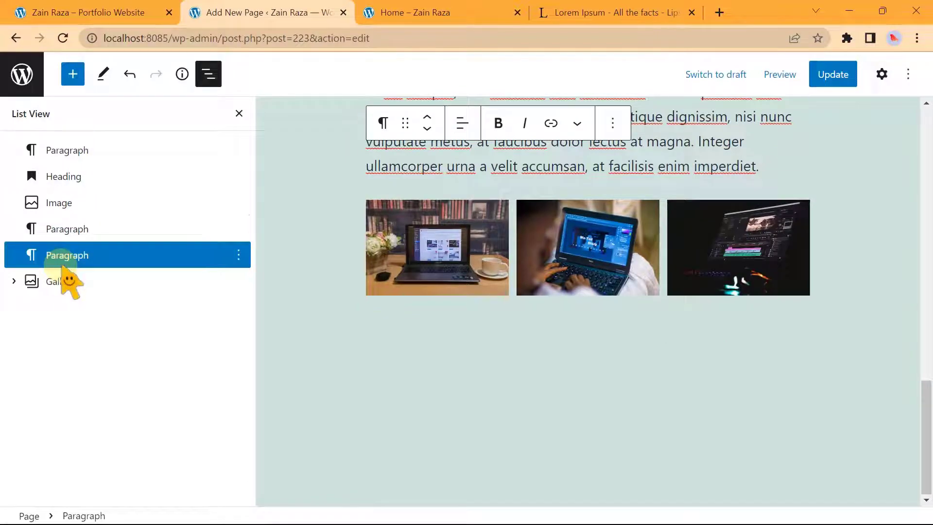
scroll(324, 313, up, 5)
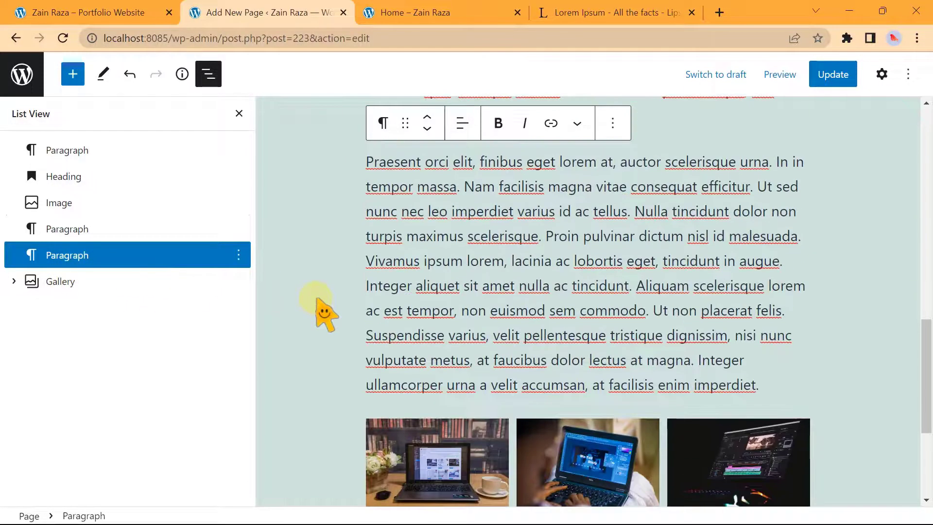
scroll(324, 313, up, 6)
scroll(325, 313, down, 3)
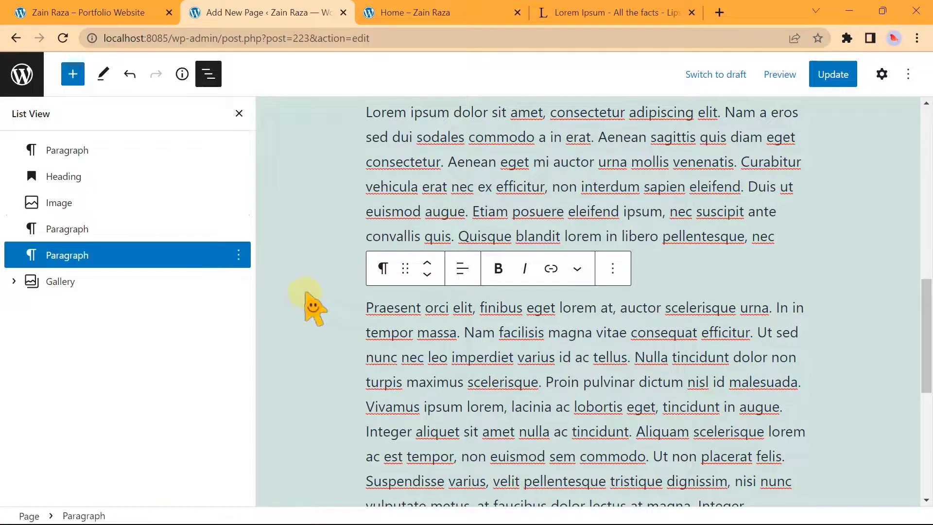
Examine the last paragraph block's options from both the list view and the block itself, and close the list view
click(238, 255)
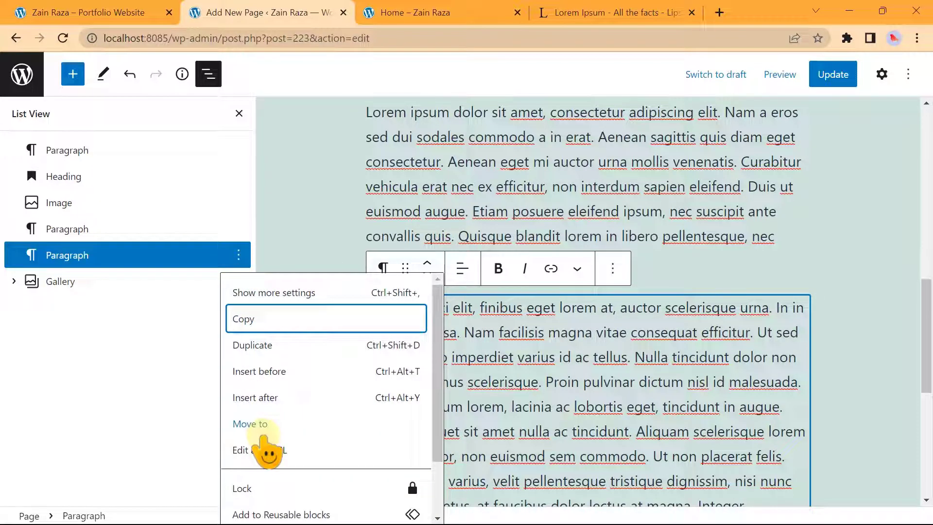
click(165, 341)
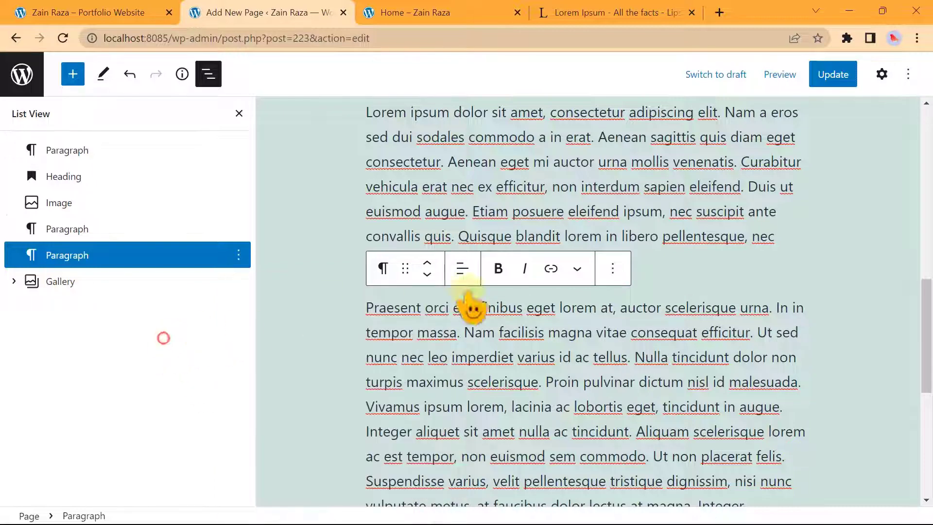
click(612, 269)
scroll(651, 389, down, 2)
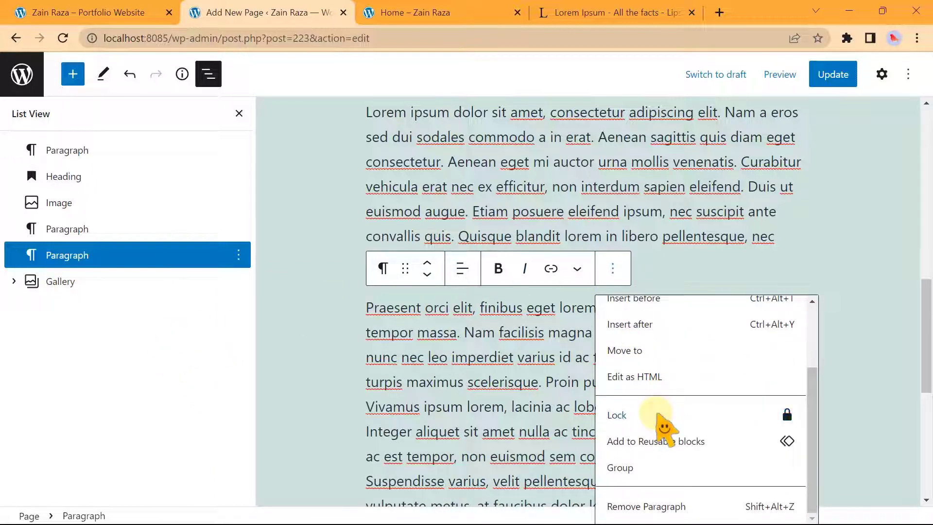
click(172, 372)
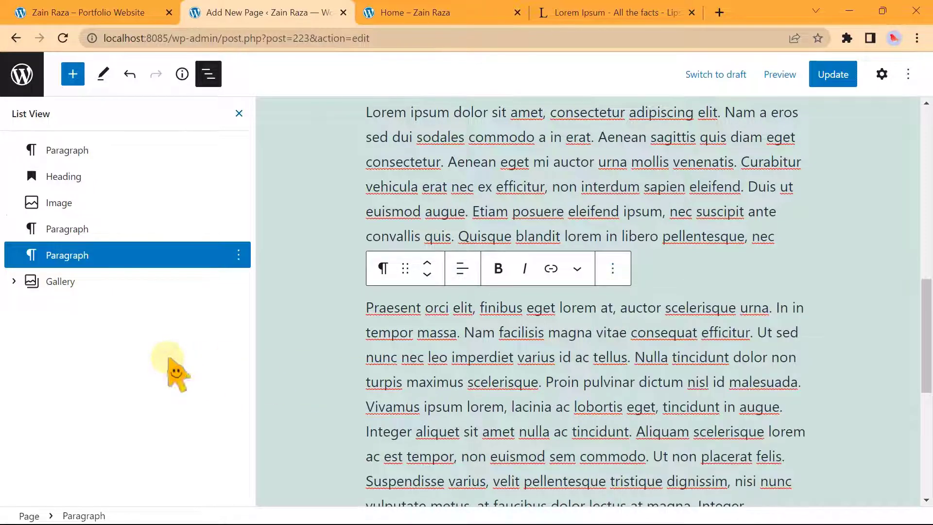
click(238, 114)
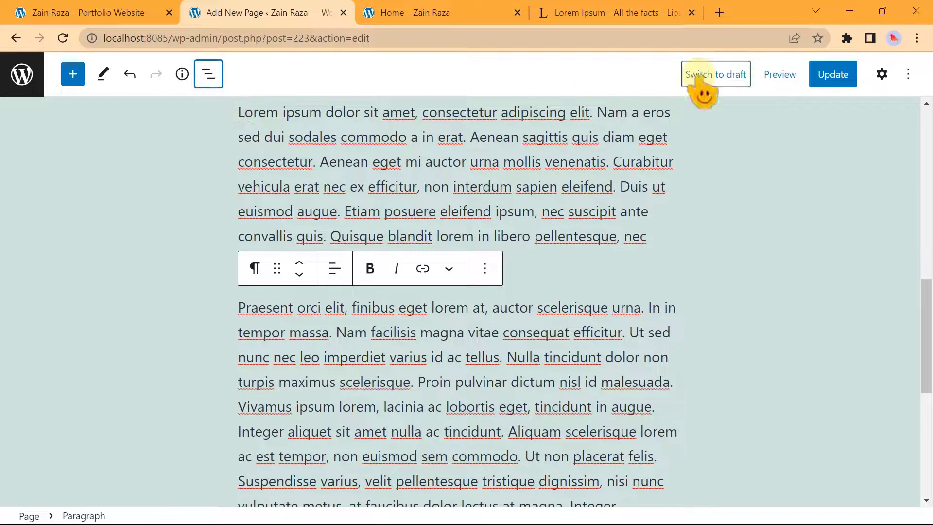
Switch the published Home page back to draft and confirm the change
scroll(575, 219, up, 10)
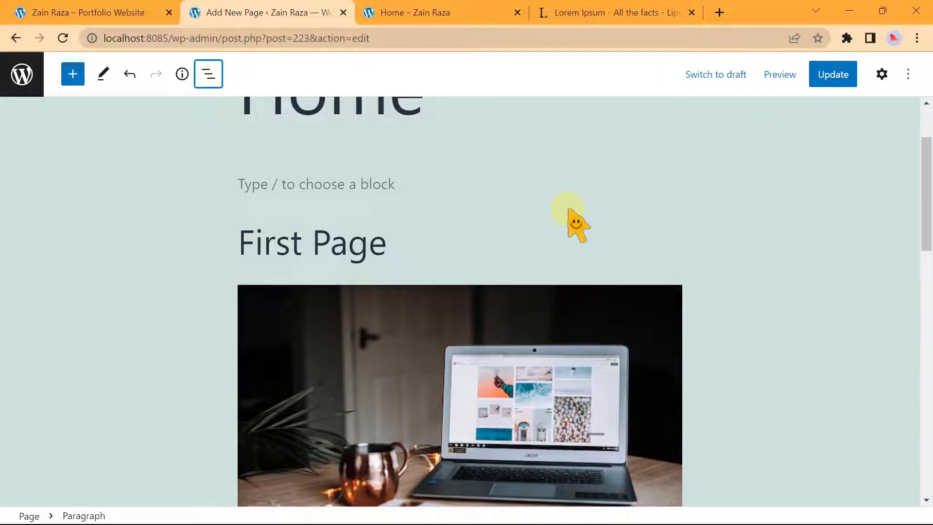
scroll(575, 219, down, 10)
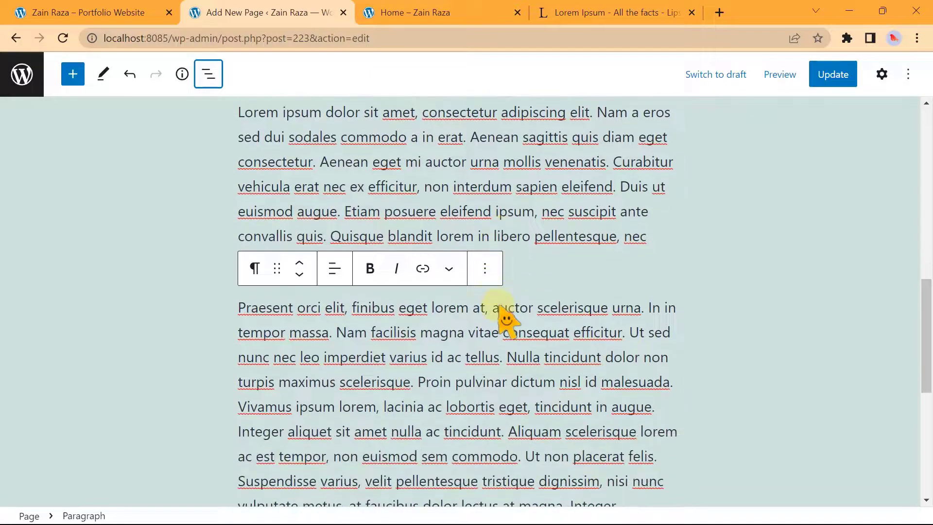
scroll(505, 319, up, 2)
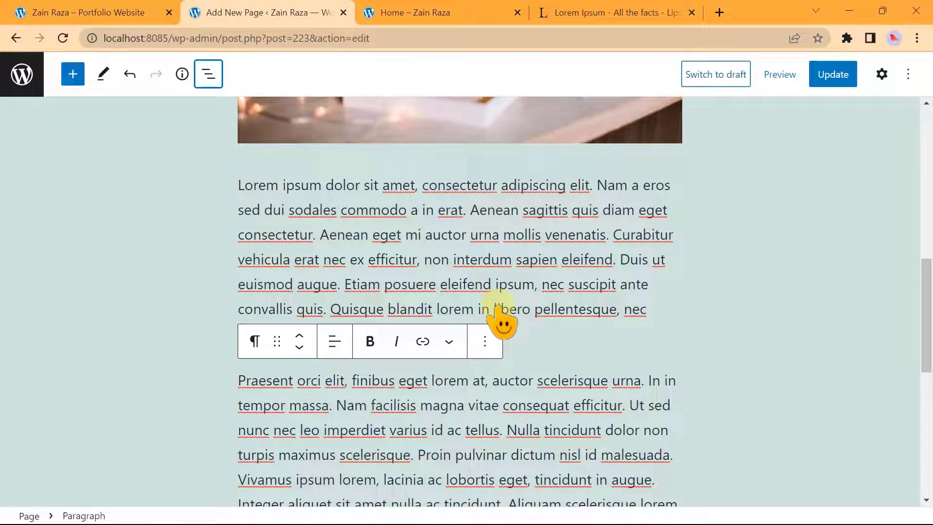
click(711, 75)
click(560, 306)
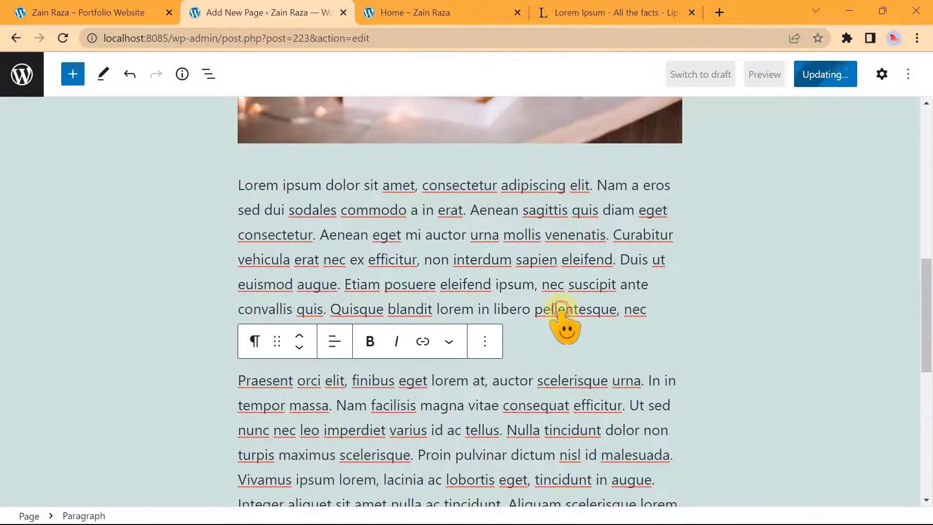
Open the site's Pages list in a separate tab, check Home's draft status, filter by drafts and return to the editor
right_click(20, 78)
click(47, 95)
click(374, 12)
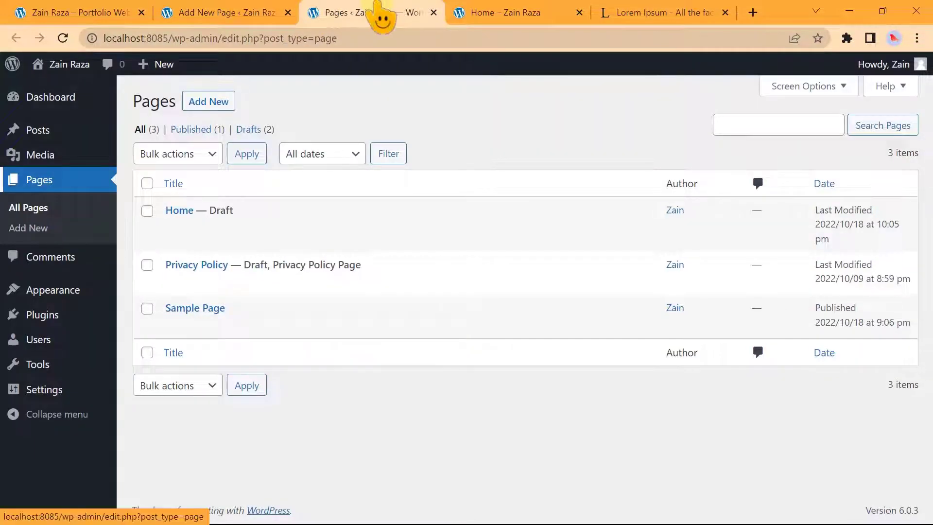
drag(208, 211, 283, 208)
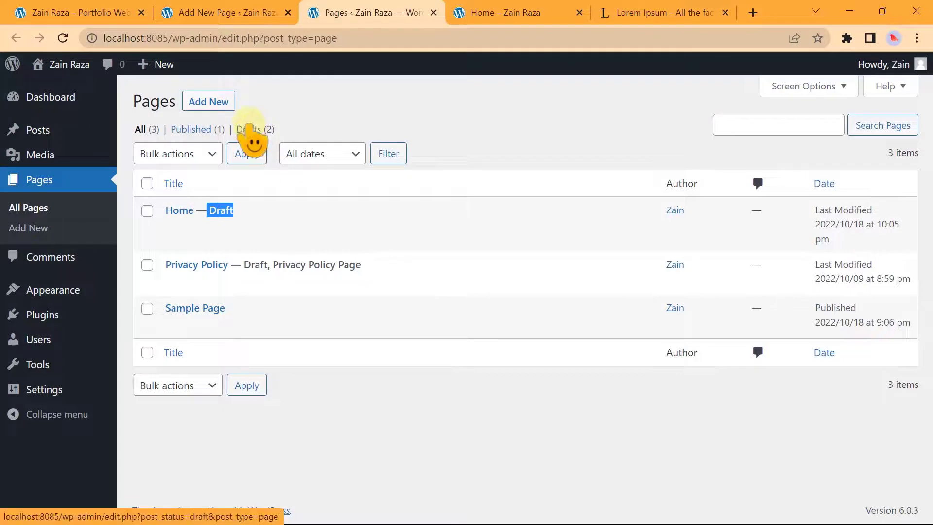
click(250, 129)
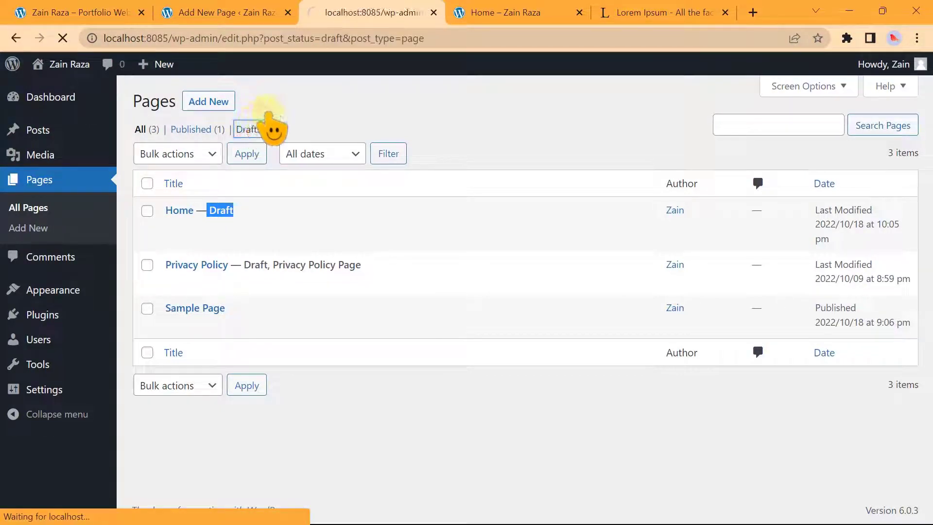
click(433, 12)
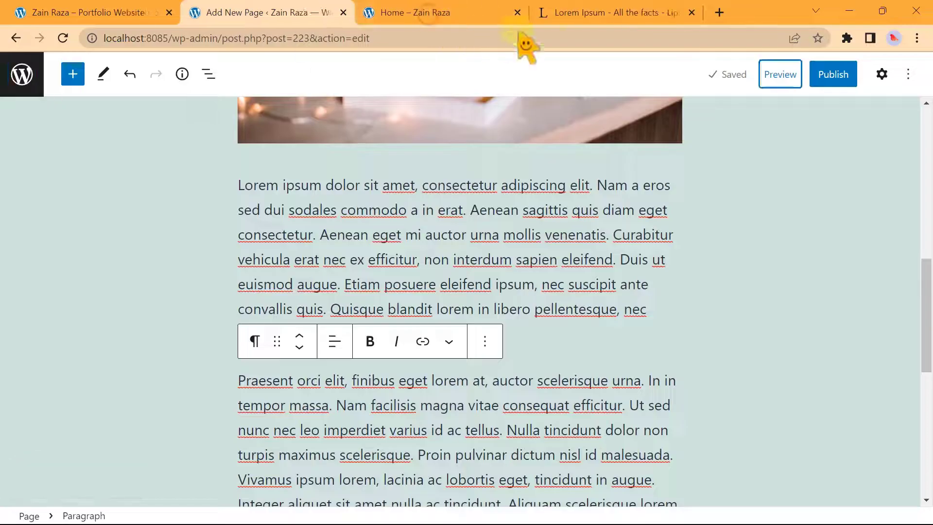
Preview the Home page at Mobile size, look through its layout, and return to the Desktop preview
click(782, 78)
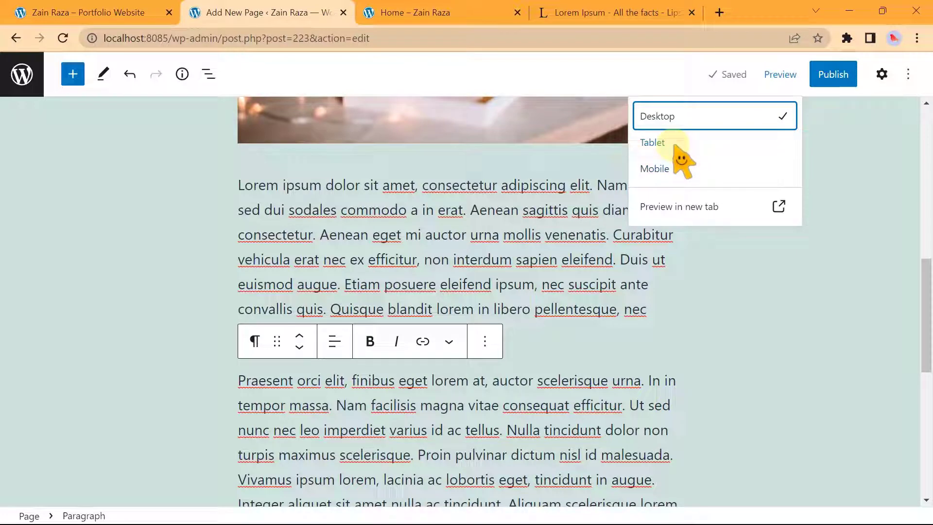
click(664, 170)
scroll(443, 236, up, 5)
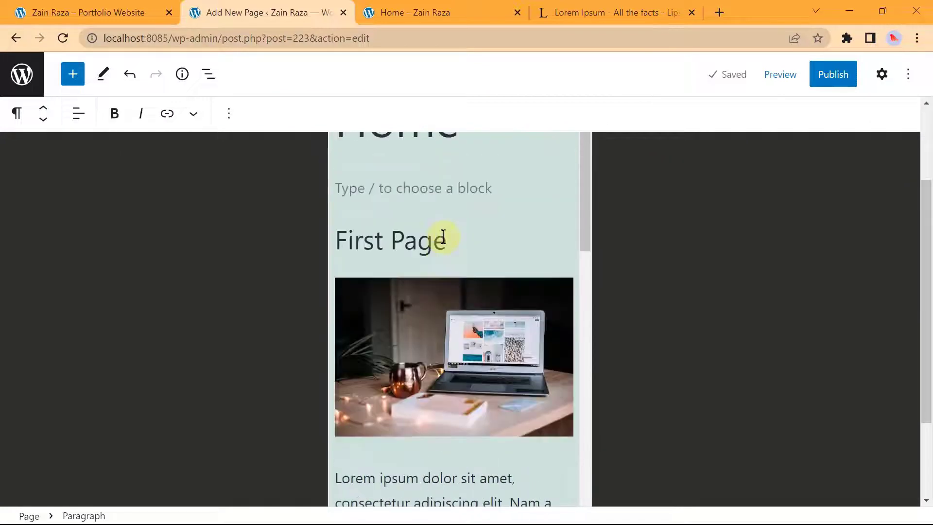
scroll(443, 237, down, 4)
scroll(444, 238, up, 6)
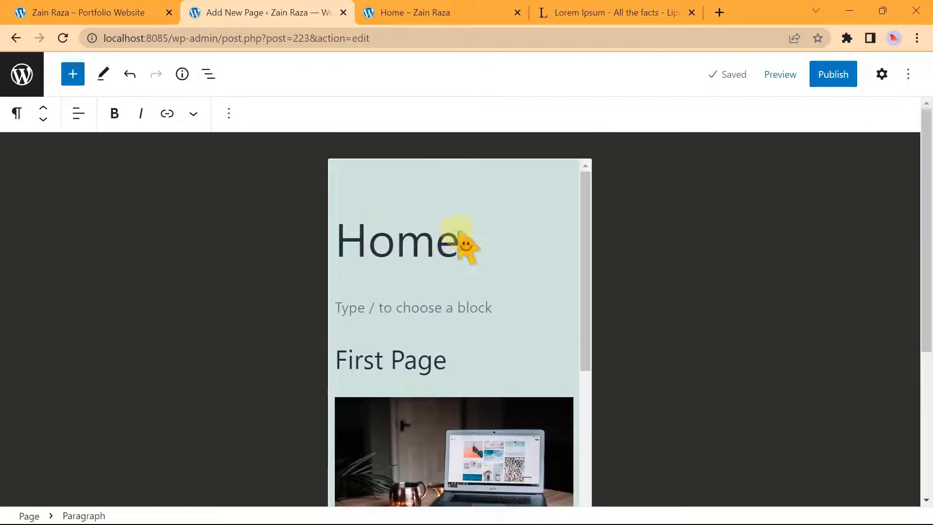
click(780, 76)
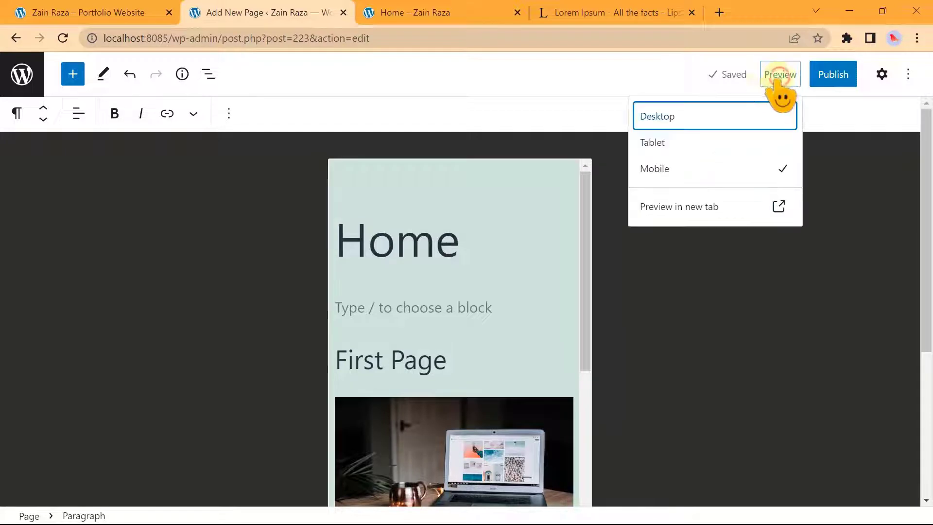
click(706, 111)
Publish the Home page, confirming the pre-publish check, and close the publishing summary
click(831, 77)
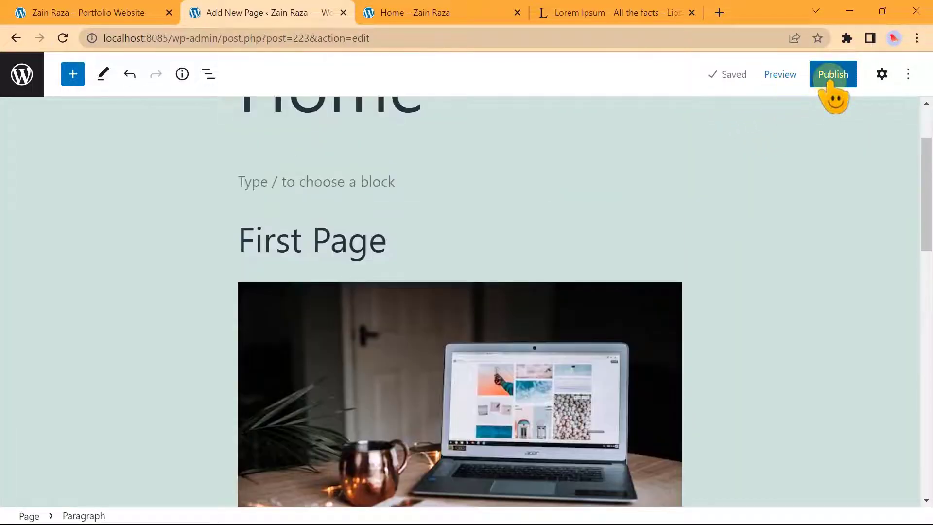
click(783, 79)
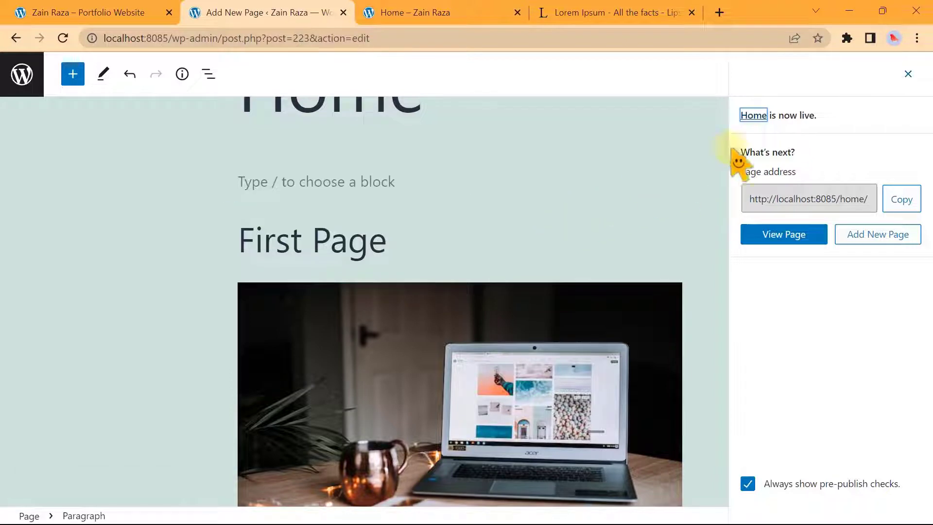
click(908, 73)
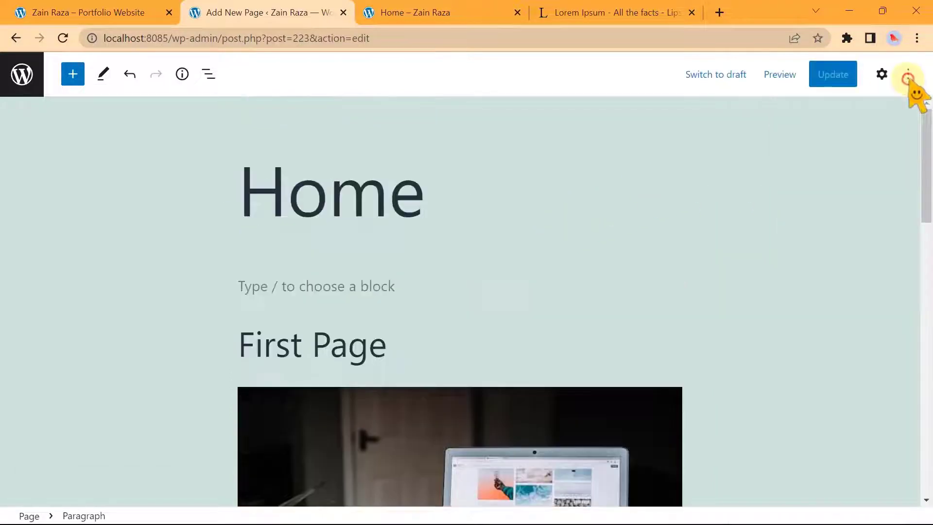
Open the settings sidebar and look over the page's status and visibility settings, then the paragraph block's settings
click(882, 74)
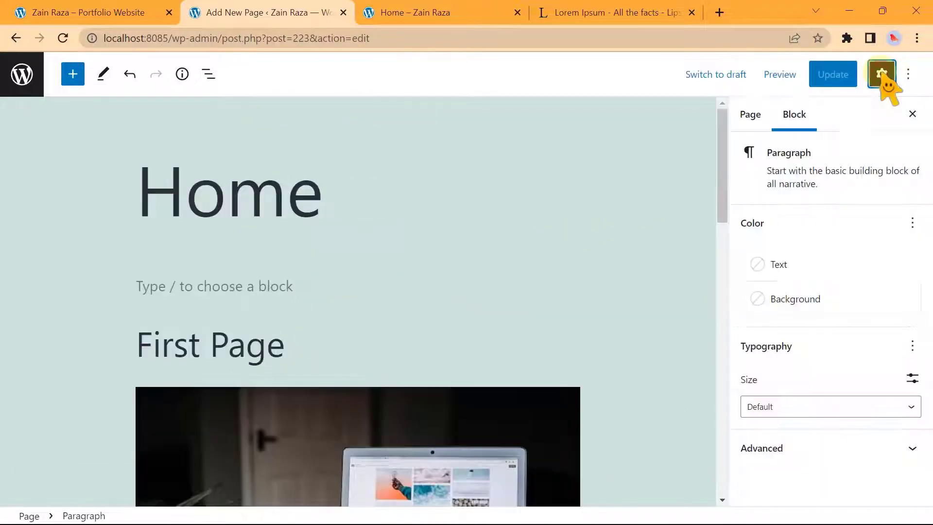
click(751, 115)
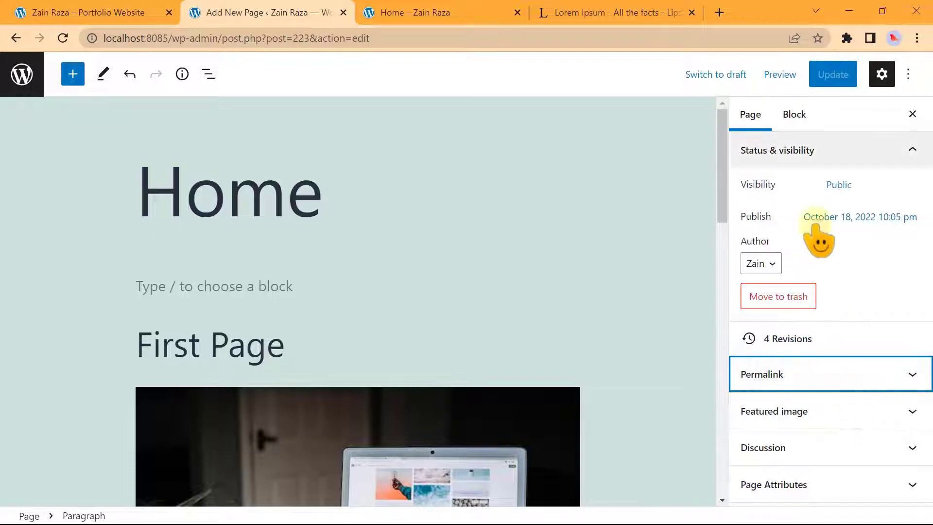
click(795, 115)
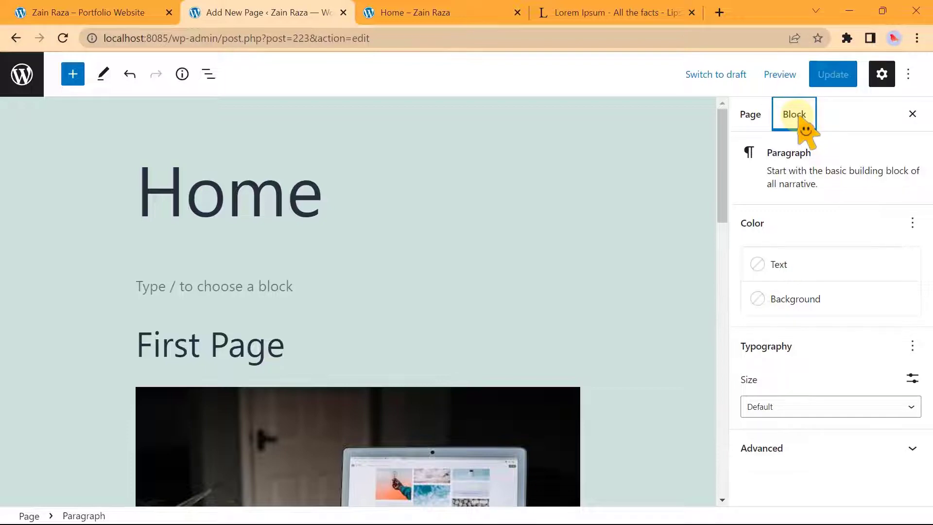
Select the "First Page" heading and the laptop image below it to compare the block settings each one offers
scroll(557, 194, down, 5)
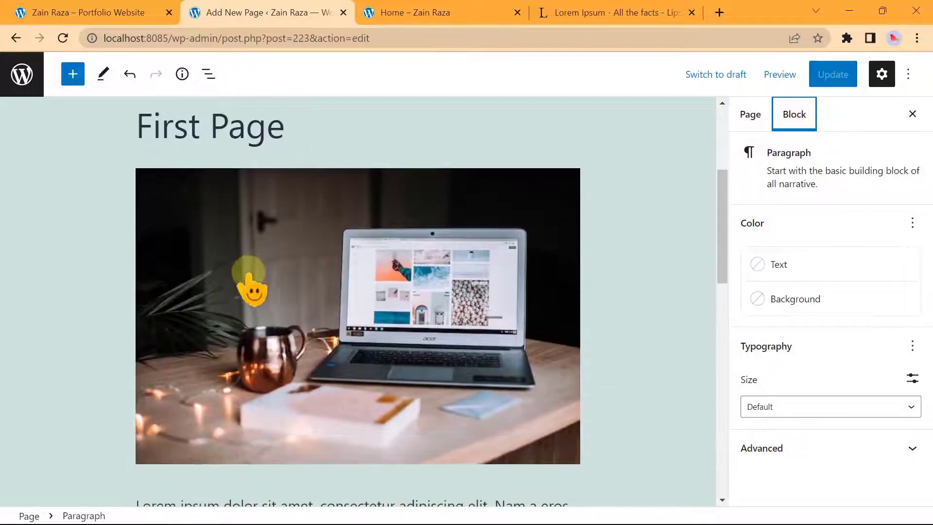
scroll(249, 274, down, 2)
scroll(249, 277, up, 2)
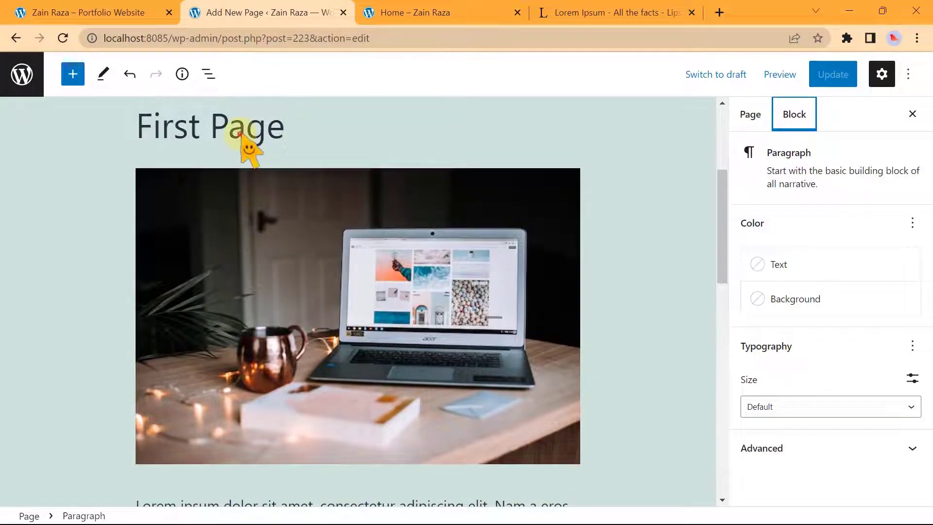
click(242, 135)
click(244, 271)
scroll(243, 270, up, 2)
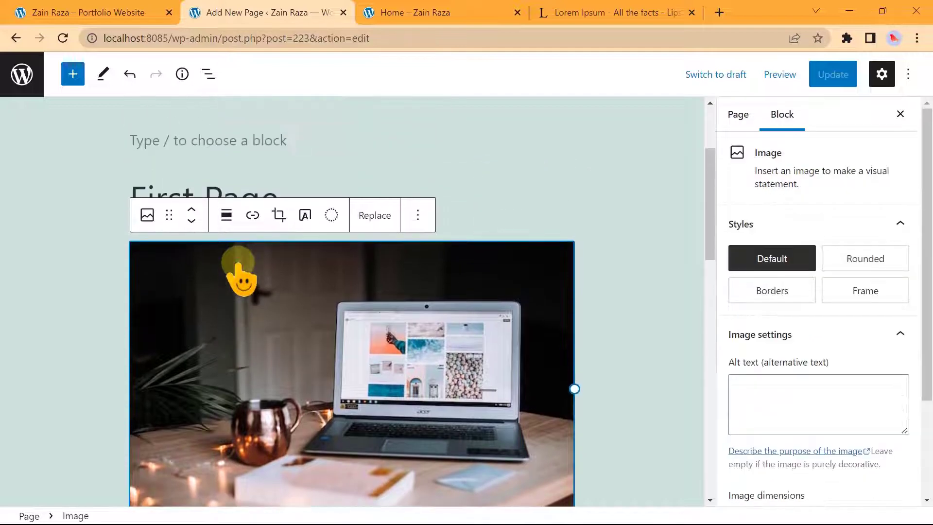
Try Purple as the "First Page" heading's text color, and settle on the theme's dark navy swatch
click(182, 193)
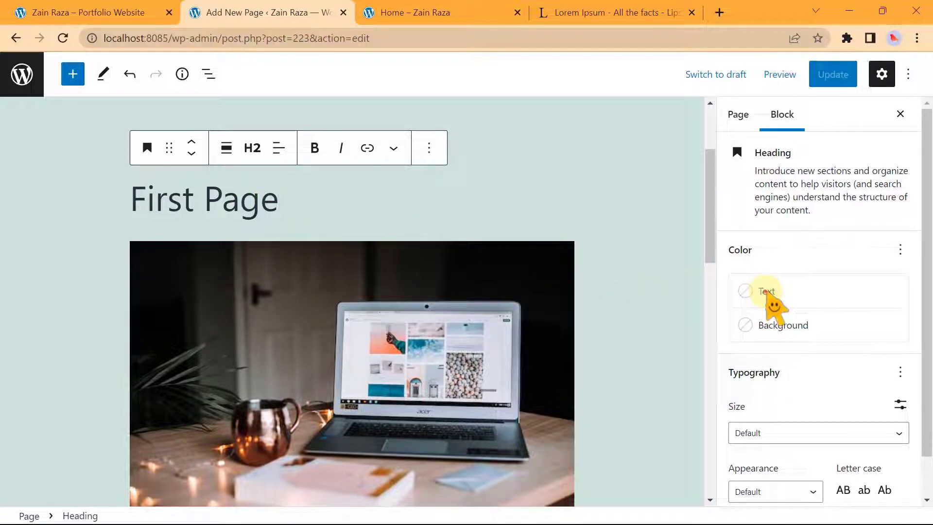
click(767, 291)
click(662, 368)
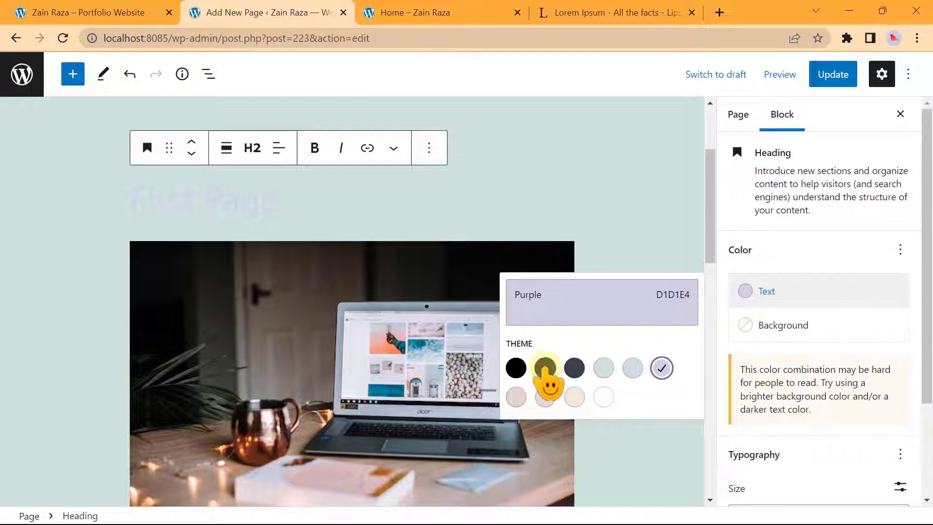
click(544, 370)
Try the Red theme color as the "First Page" heading's background, and clear it again
click(763, 325)
click(516, 431)
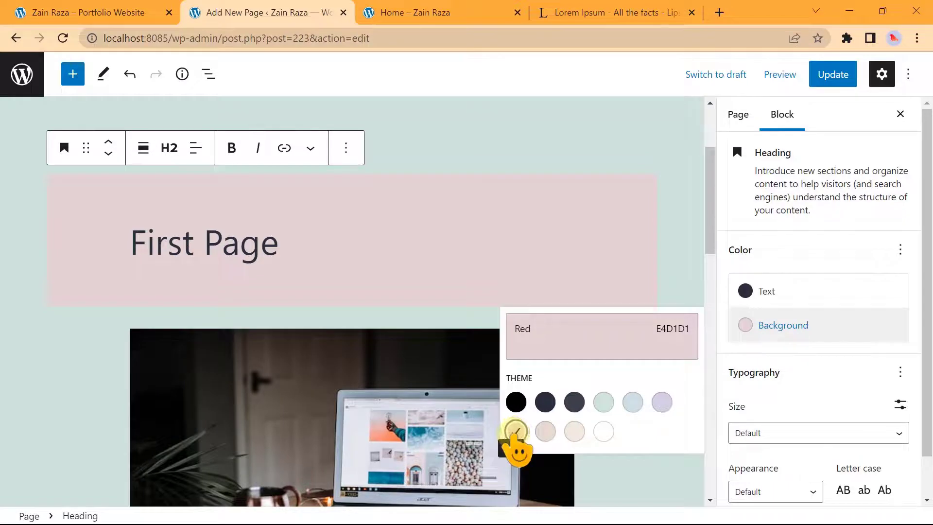
click(515, 432)
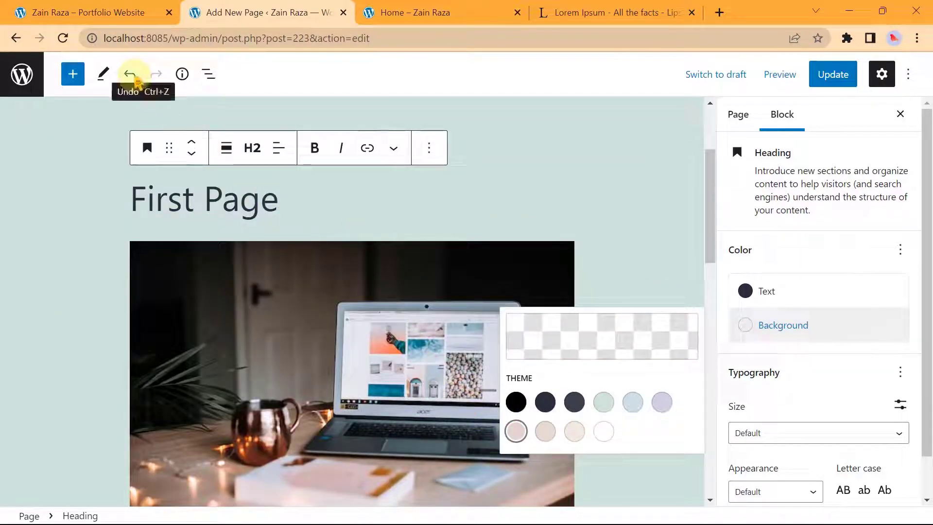
key(Escape)
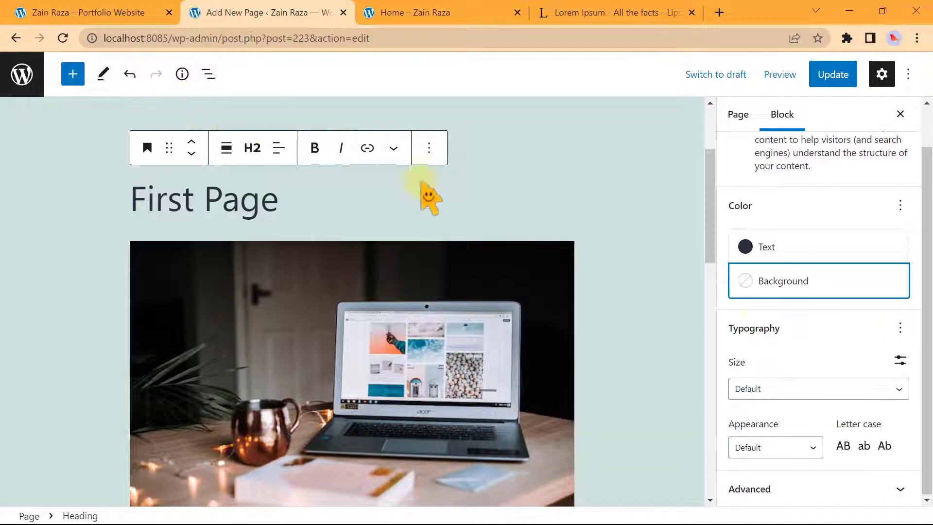
Set the "First Page" heading's font size to the Extra large preset
click(899, 359)
click(899, 360)
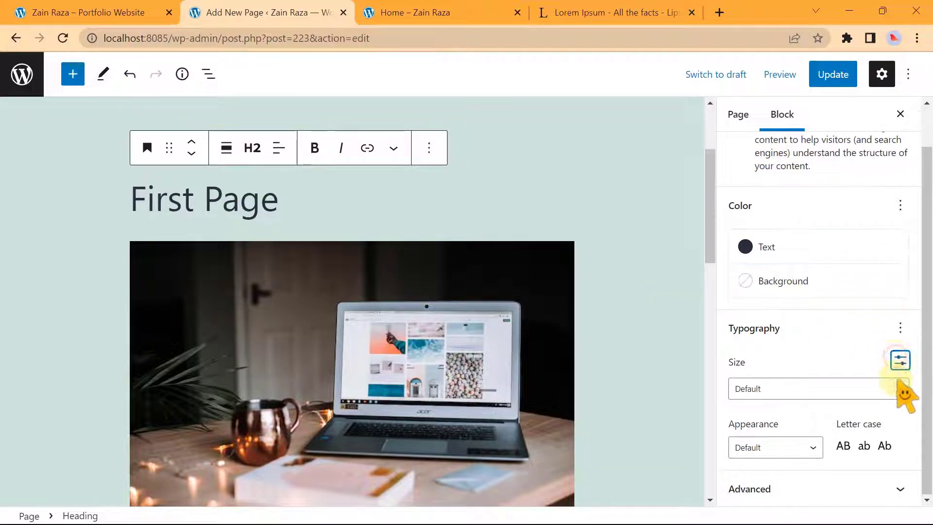
click(899, 387)
scroll(899, 391, down, 1)
click(896, 383)
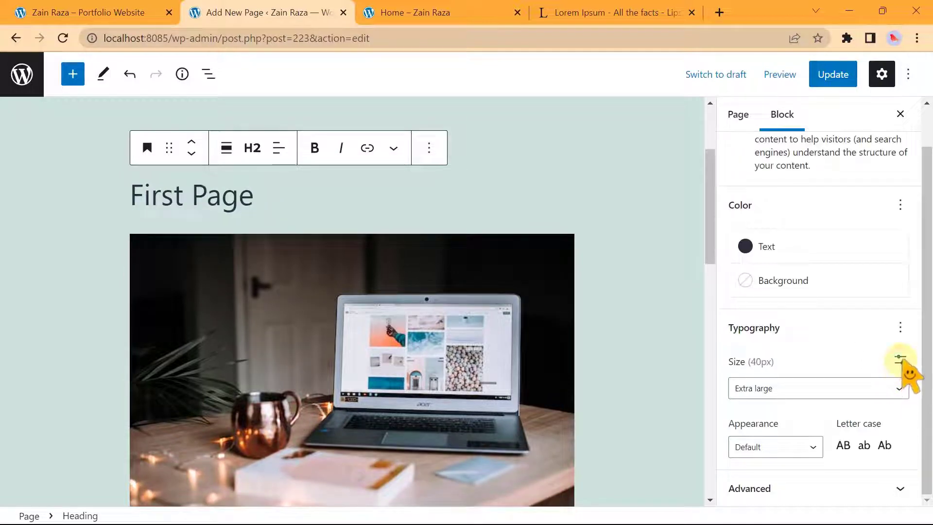
Set a custom font size of 50 px for the "First Page" heading
click(901, 360)
drag(746, 391, 723, 396)
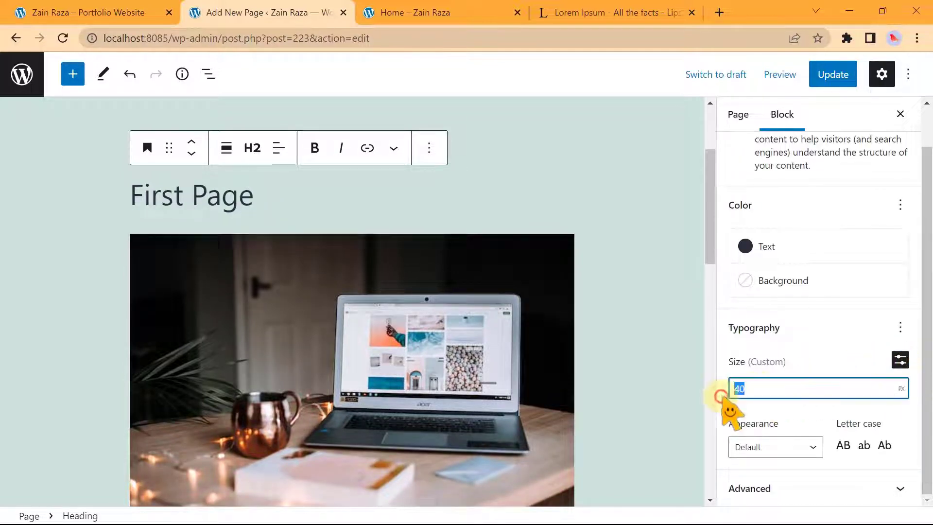
text(50)
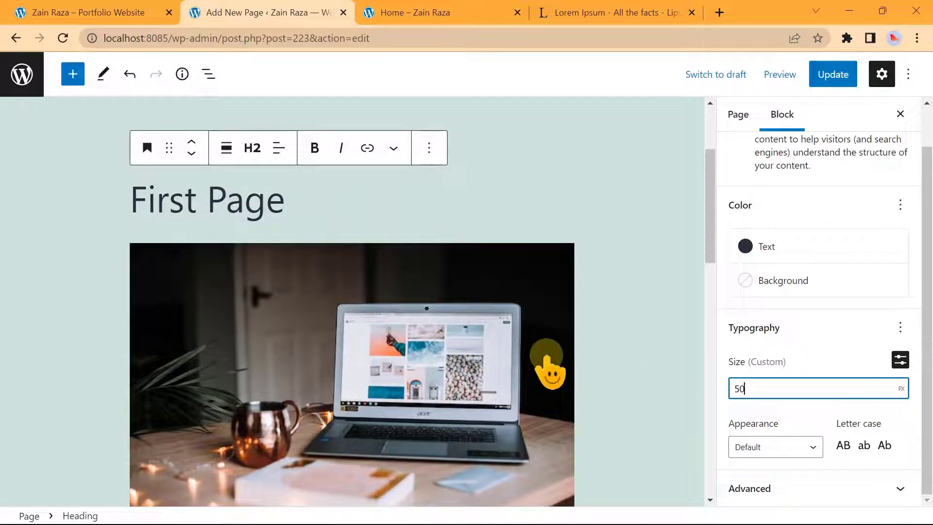
Look through the heading's Appearance options, keeping Default, and set its letter case to uppercase
scroll(546, 369, up, 2)
click(802, 450)
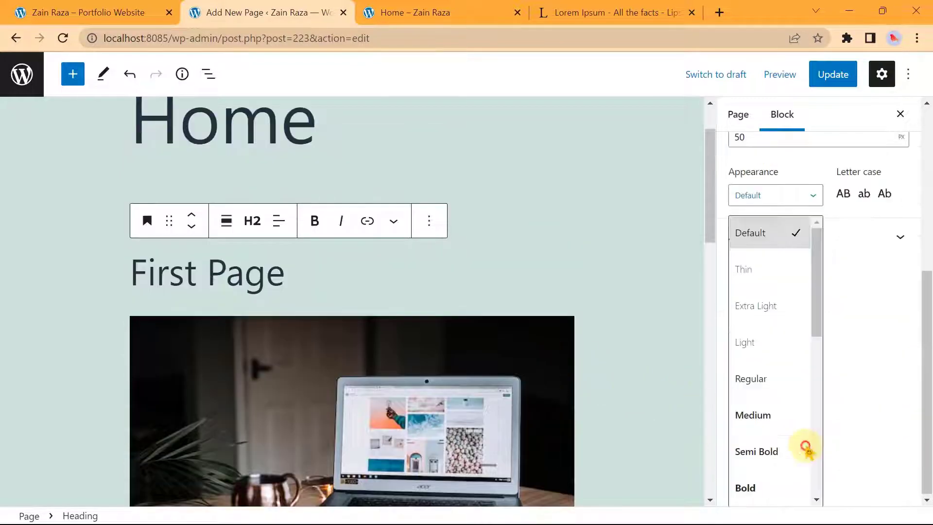
scroll(808, 451, down, 2)
scroll(875, 428, up, 5)
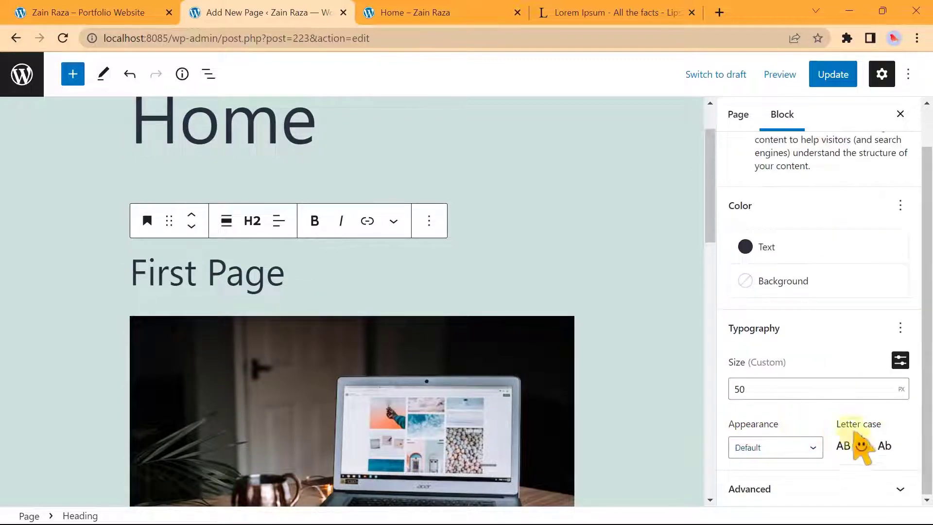
click(845, 448)
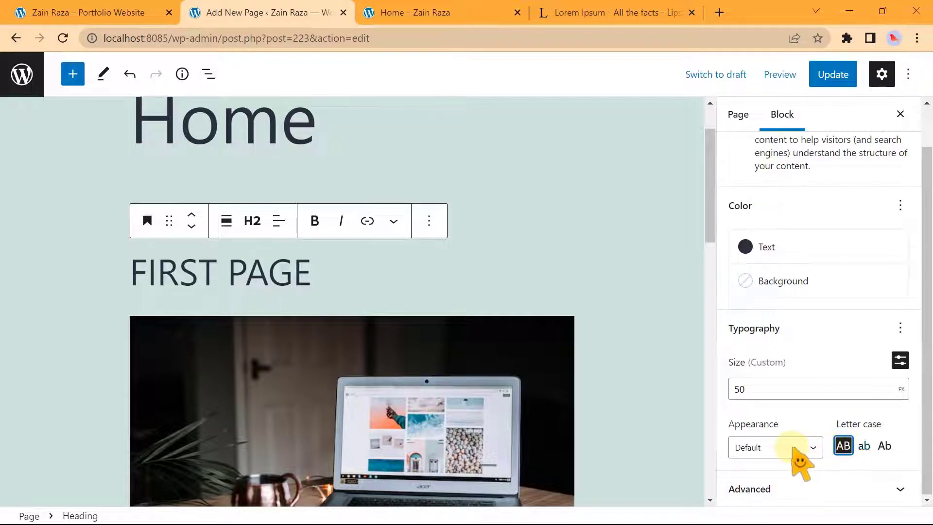
Examine the heading's Advanced settings for HTML anchor and additional CSS classes, and collapse them without entering anything
click(797, 481)
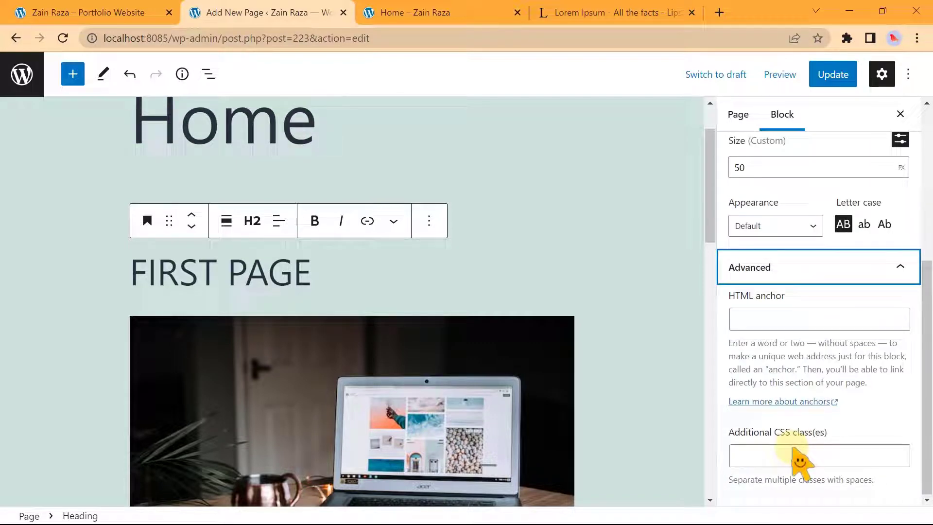
click(803, 321)
click(776, 446)
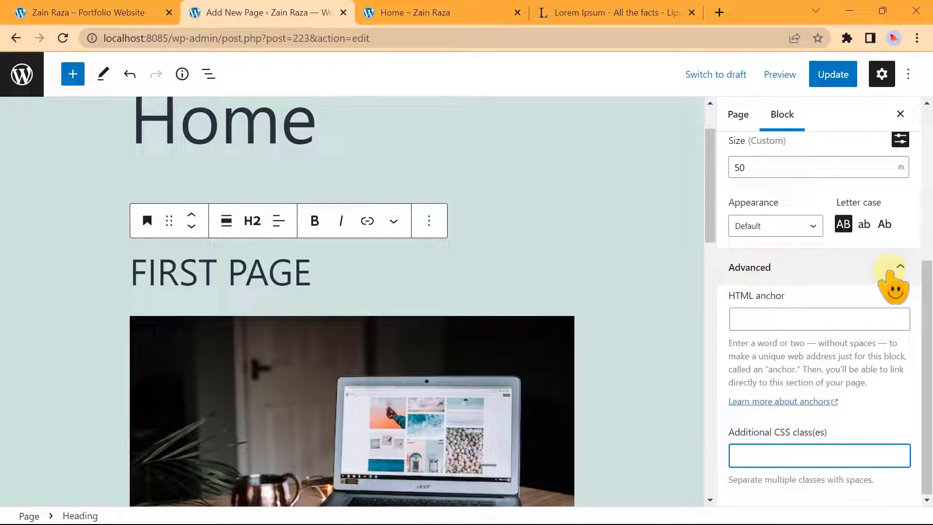
click(889, 273)
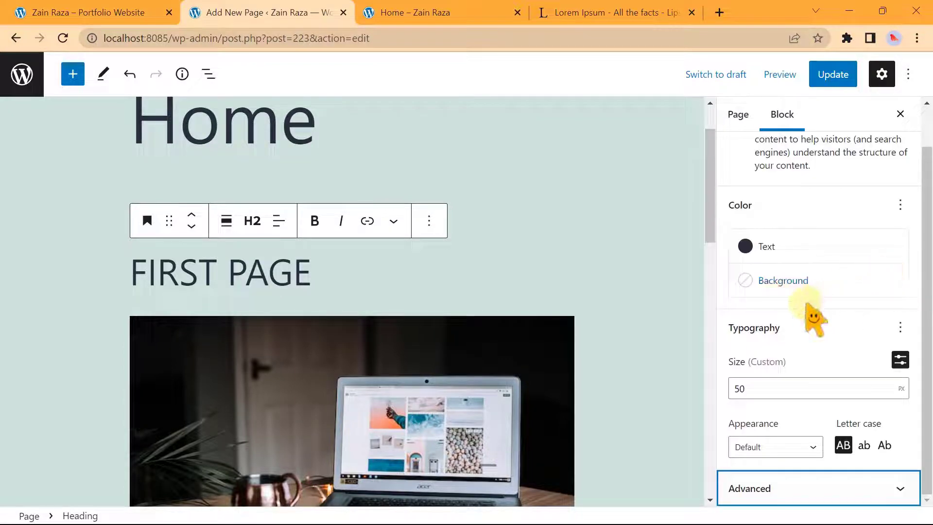
scroll(812, 318, up, 1)
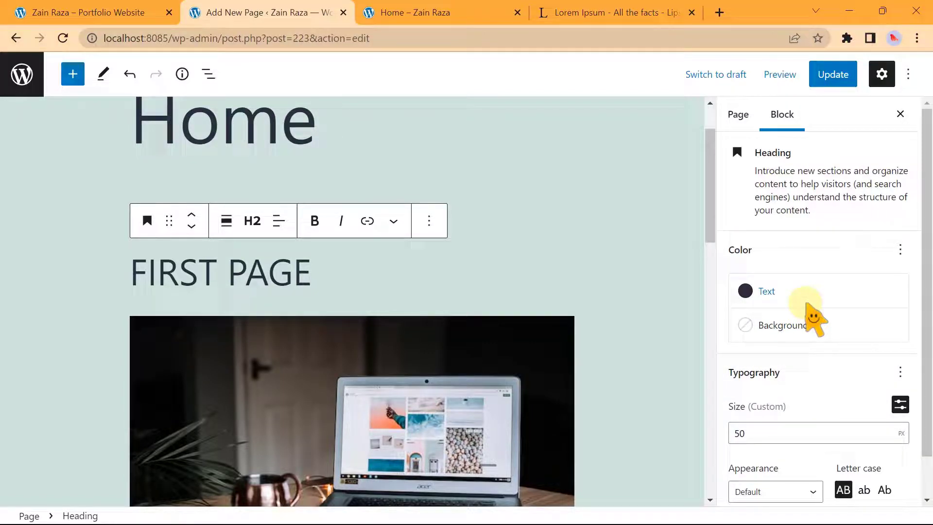
Select the laptop image, the first text paragraph and the gallery's middle image in turn to examine their block settings
scroll(370, 299, down, 3)
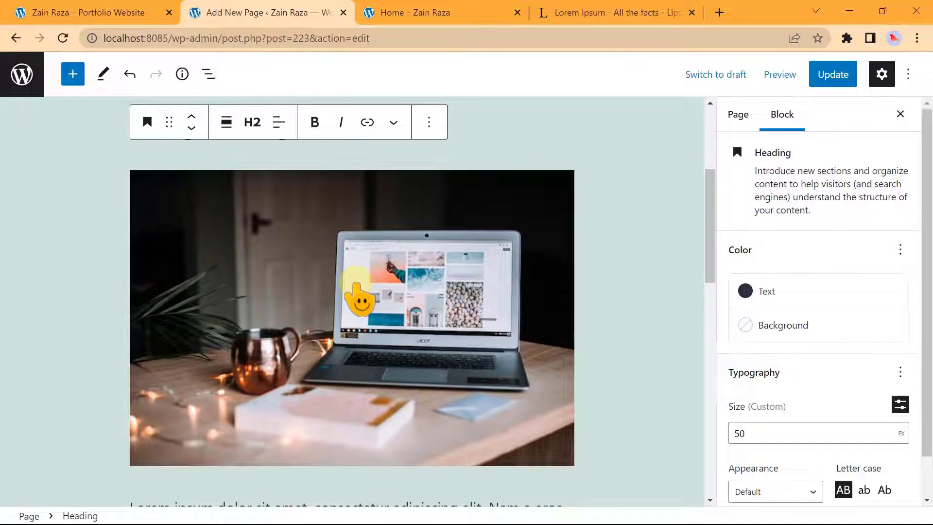
click(355, 284)
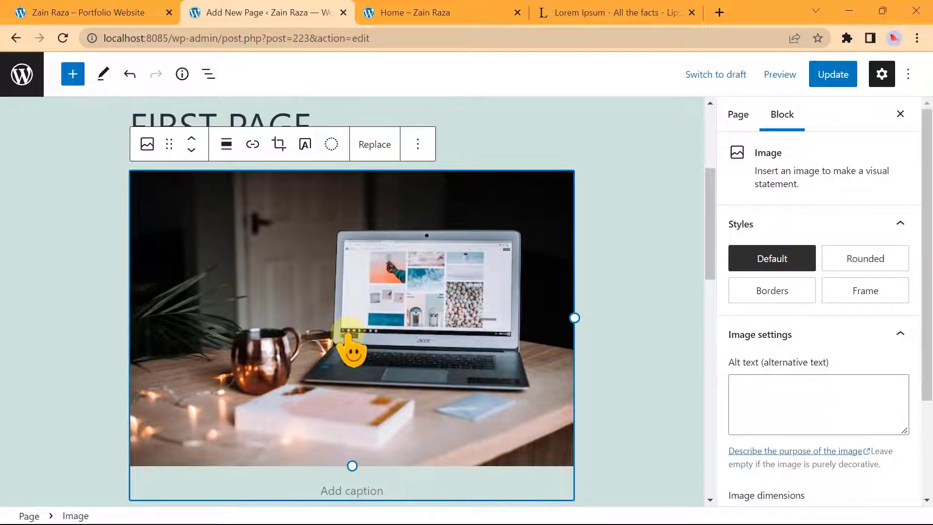
scroll(349, 340, down, 5)
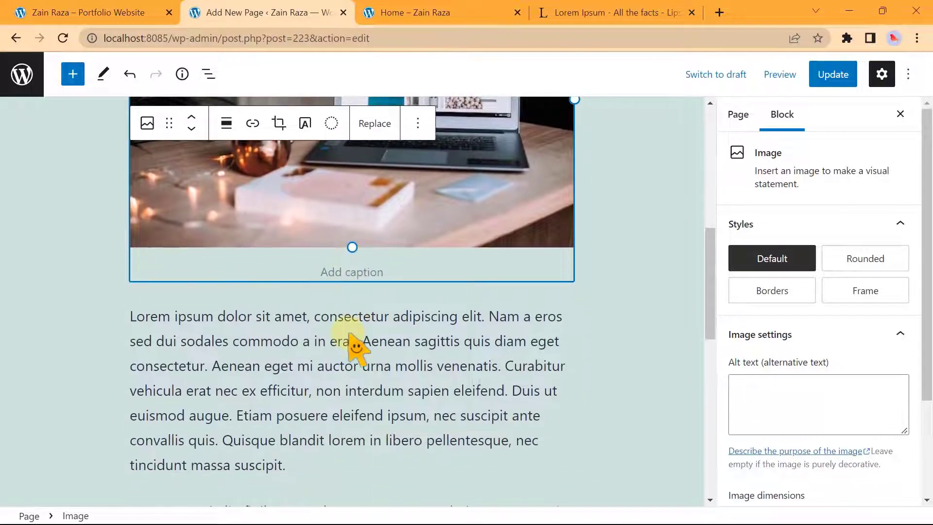
click(317, 341)
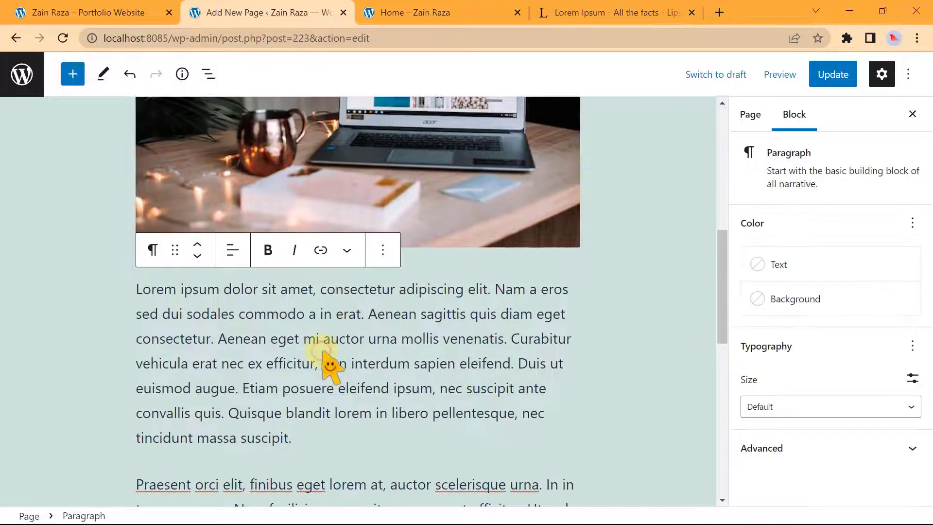
scroll(323, 352, down, 10)
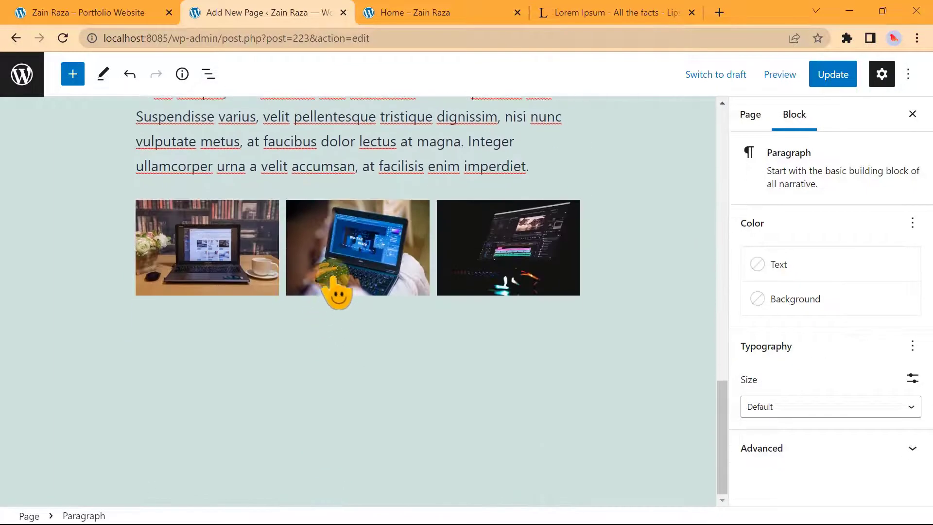
click(337, 250)
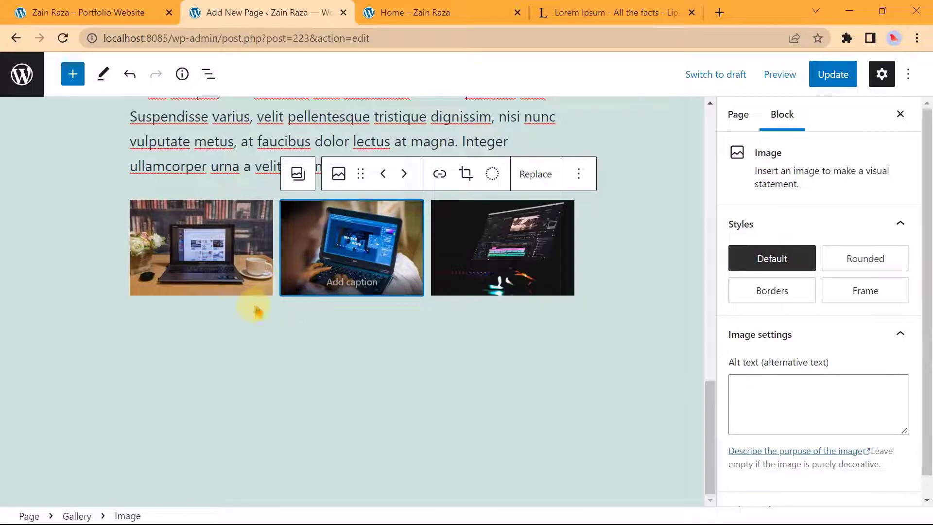
scroll(258, 325, up, 10)
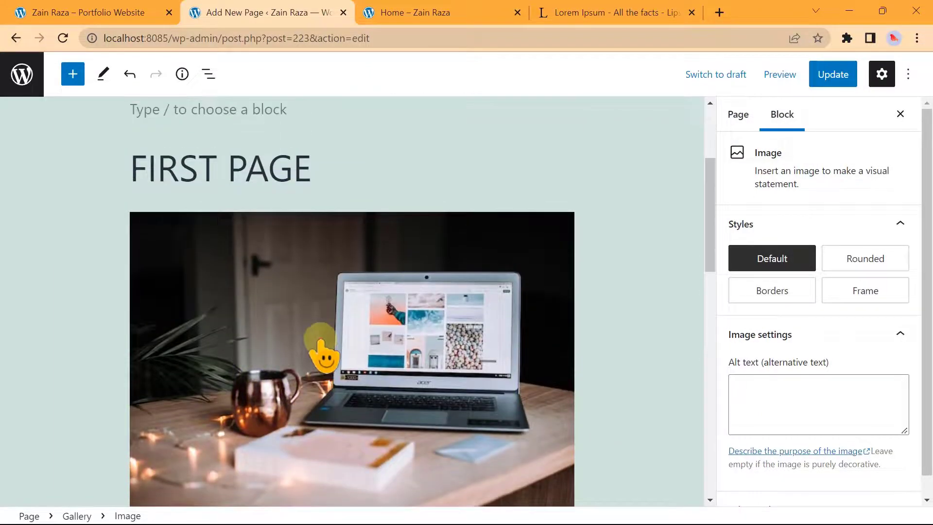
Try the Rounded, Borders and Frame styles on the laptop image, and return it to the Default style
click(320, 349)
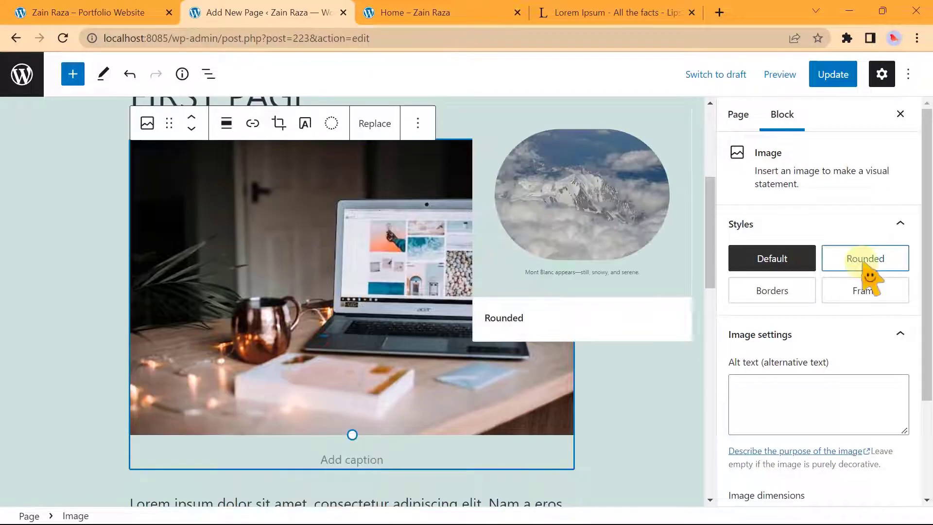
click(866, 267)
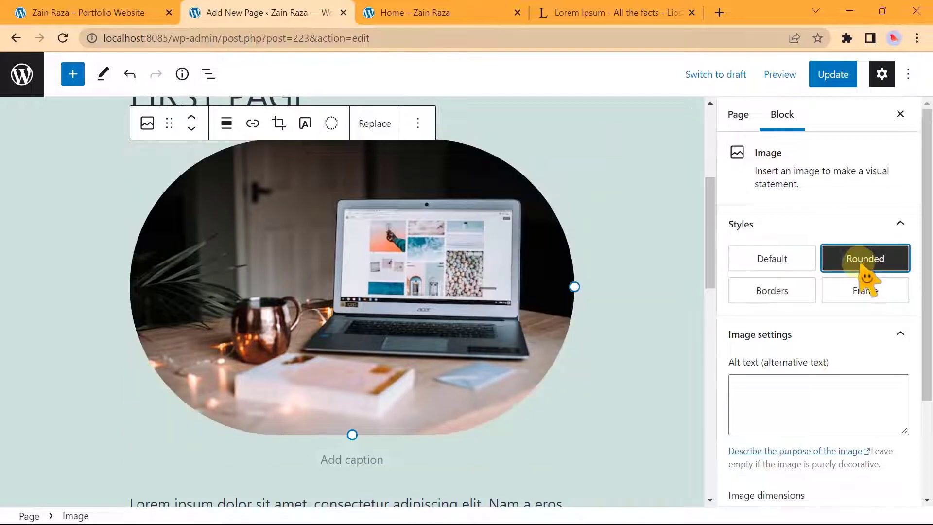
click(772, 291)
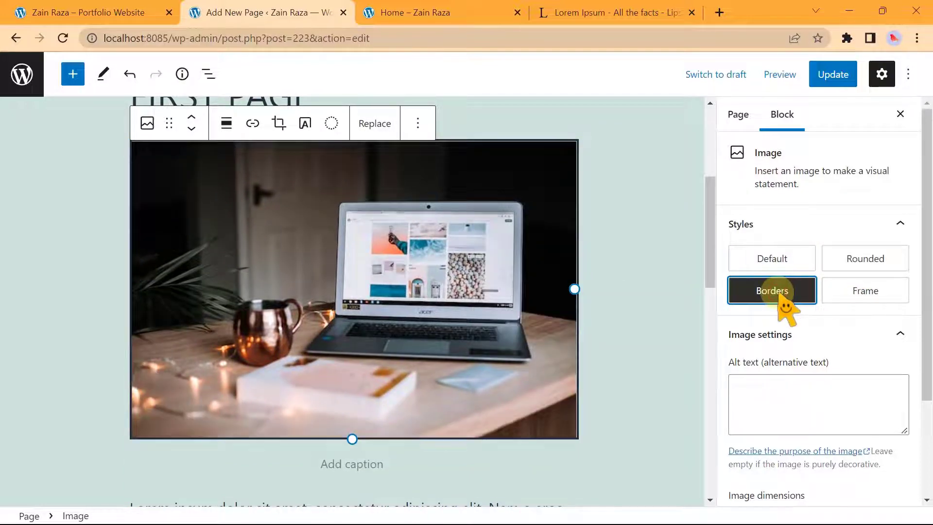
key(Tab)
key(Return)
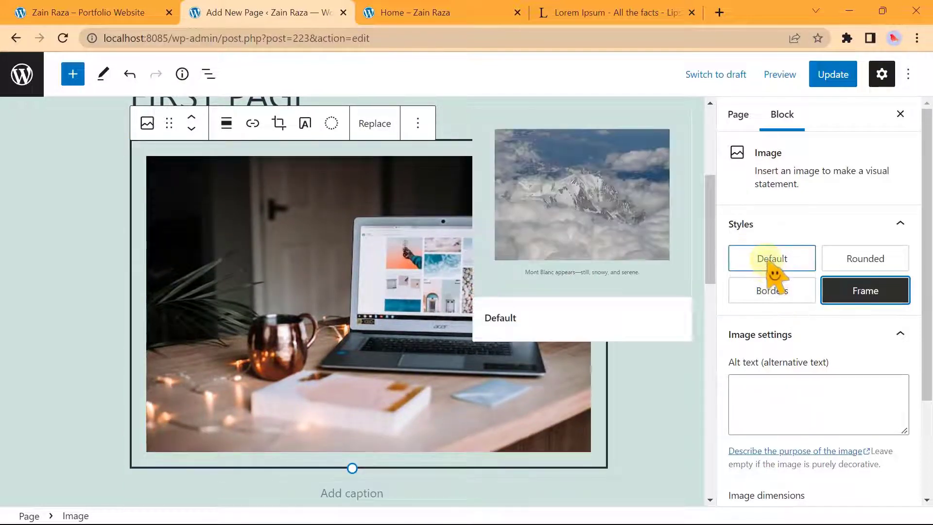
click(771, 259)
Look over the laptop image's alt text and dimension settings, and bring up the page-level settings
scroll(771, 265, down, 2)
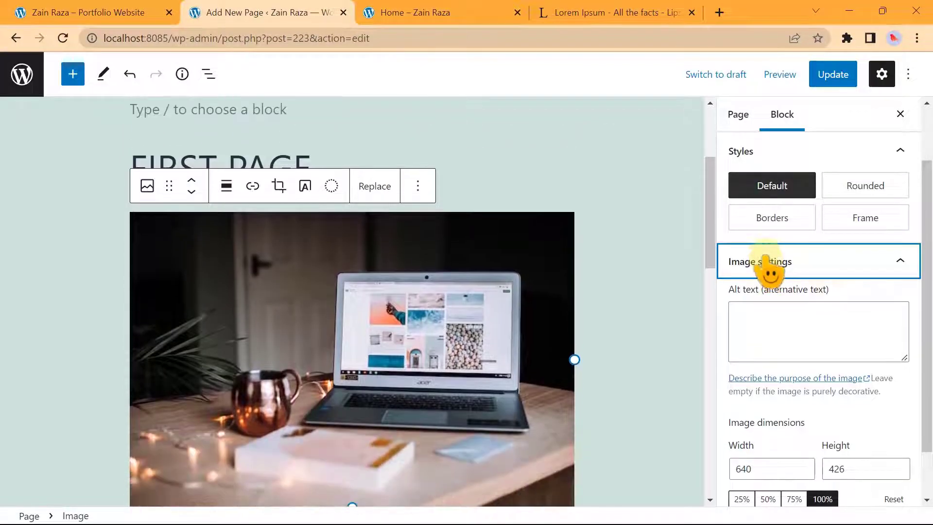
click(737, 115)
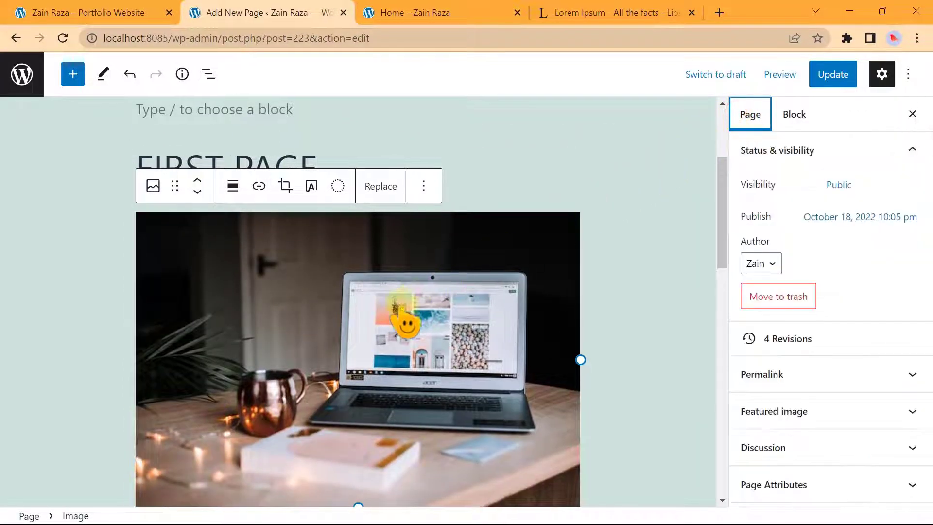
Select the laptop image and examine its block settings, including the width and height under Image dimensions
click(378, 331)
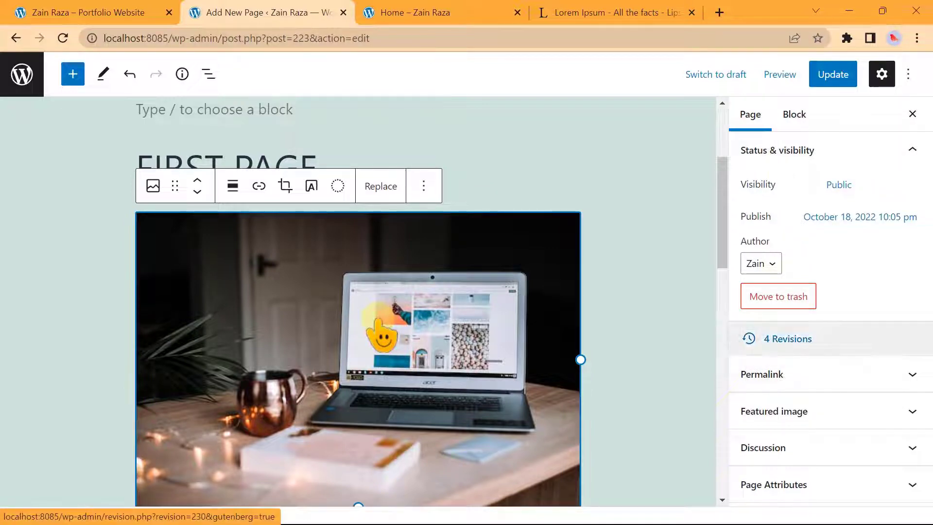
click(793, 114)
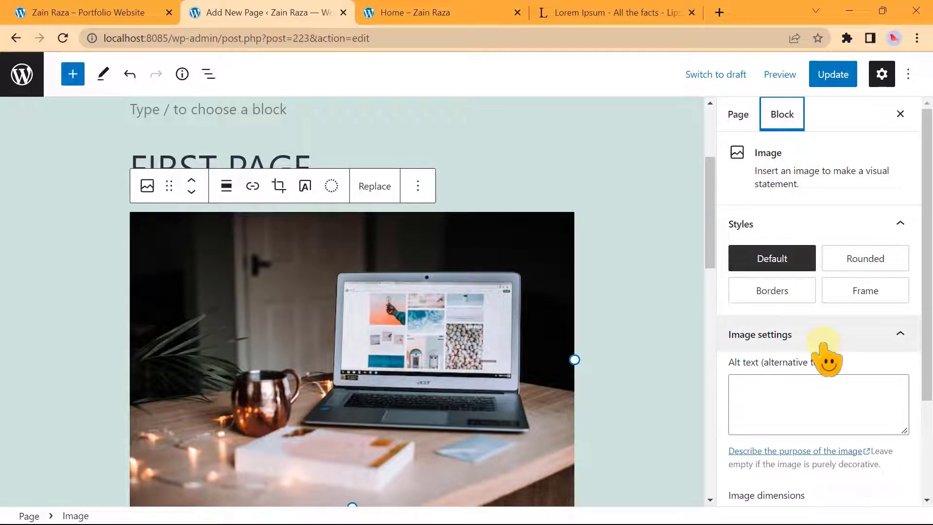
scroll(825, 348, down, 3)
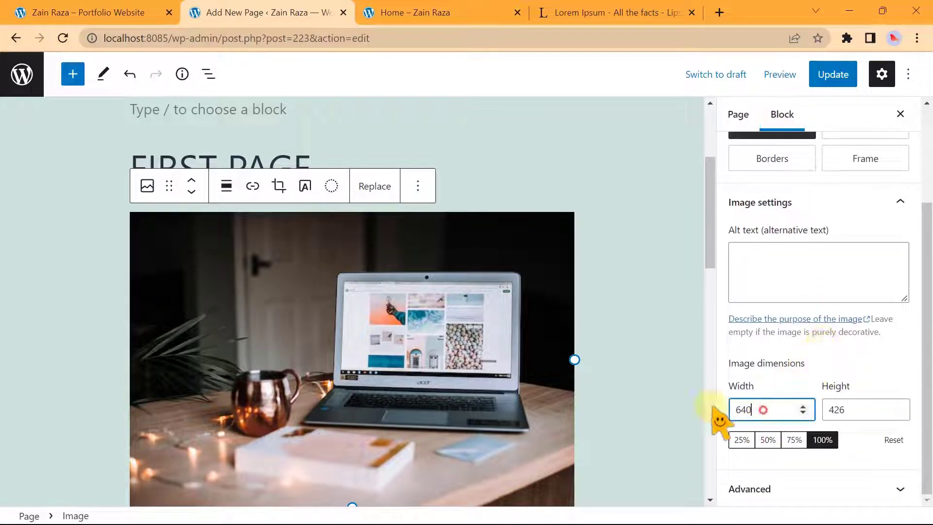
drag(729, 410, 792, 416)
drag(857, 401, 818, 419)
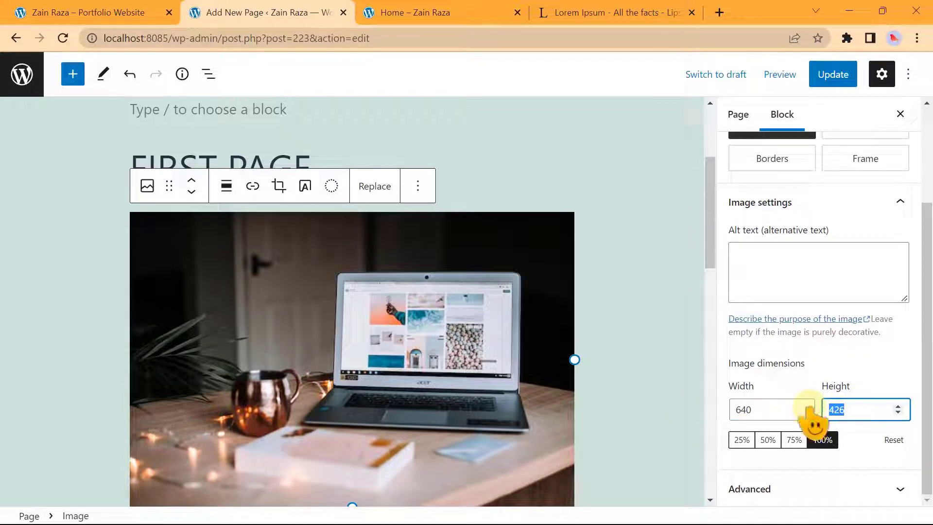
Try the 50% and 25% sizes on the laptop image, and set it to 100%
click(768, 440)
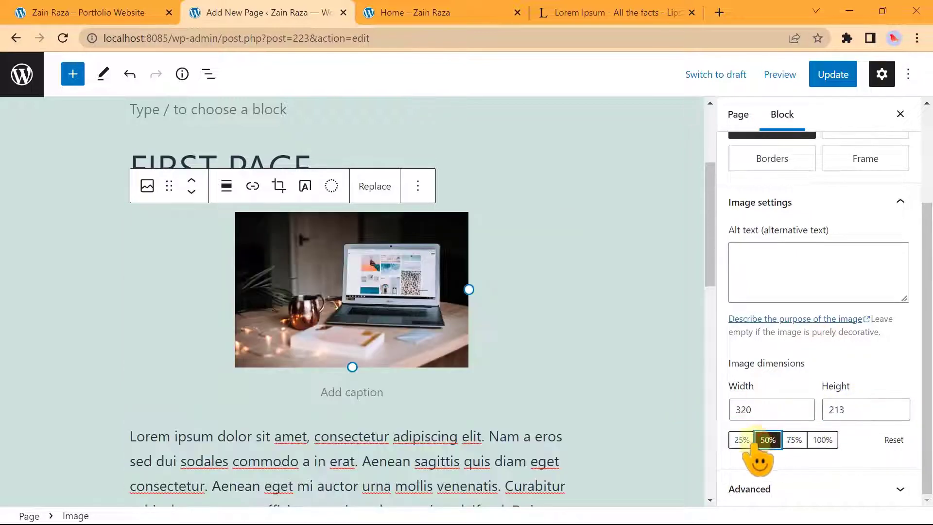
click(742, 440)
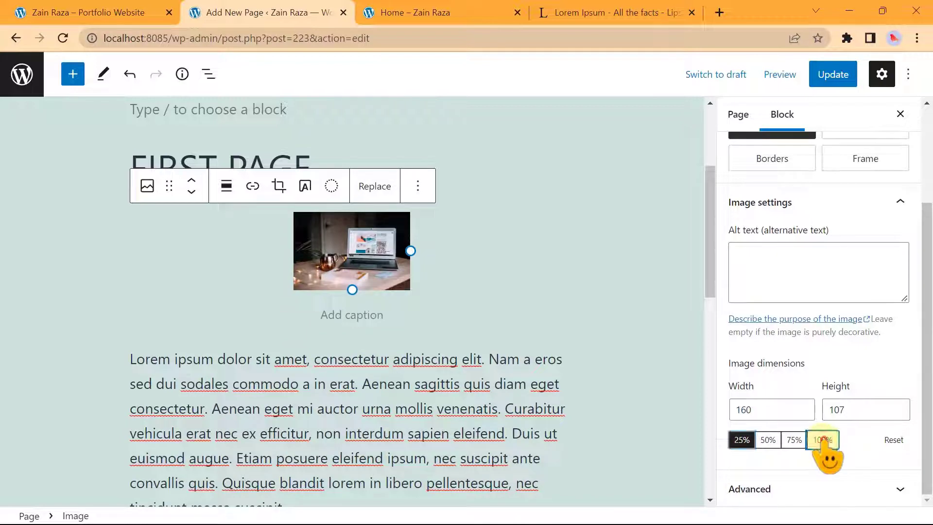
click(823, 440)
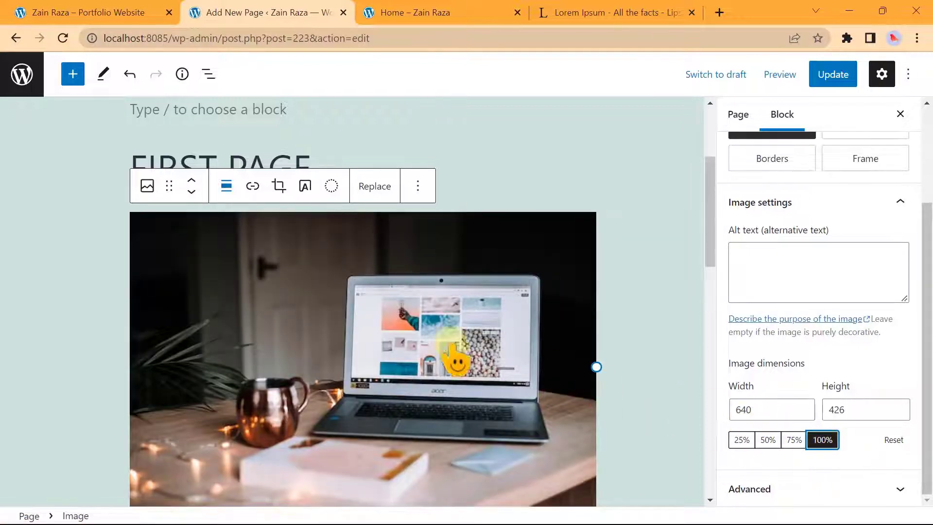
Select the first text paragraph to look over its color and typography settings, and update the page
scroll(224, 298, down, 6)
scroll(228, 294, down, 2)
click(229, 276)
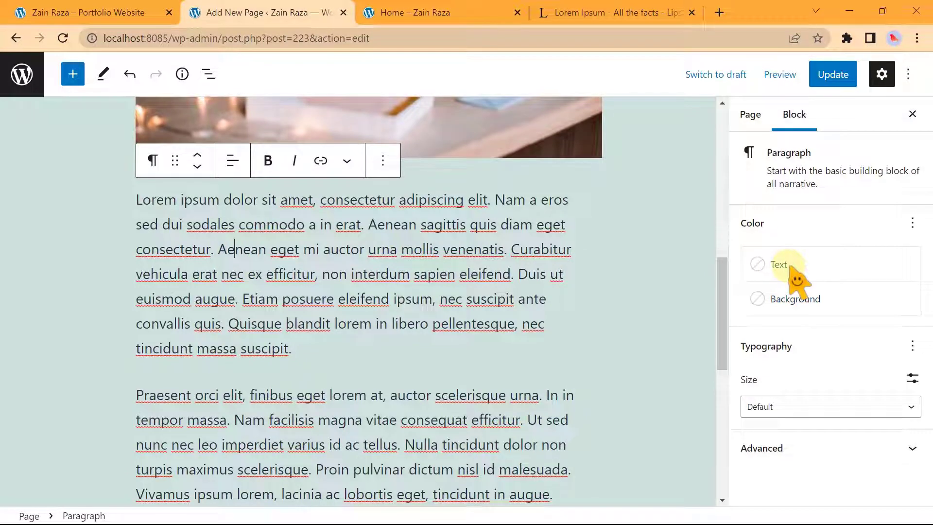
scroll(790, 272, down, 1)
scroll(790, 272, up, 9)
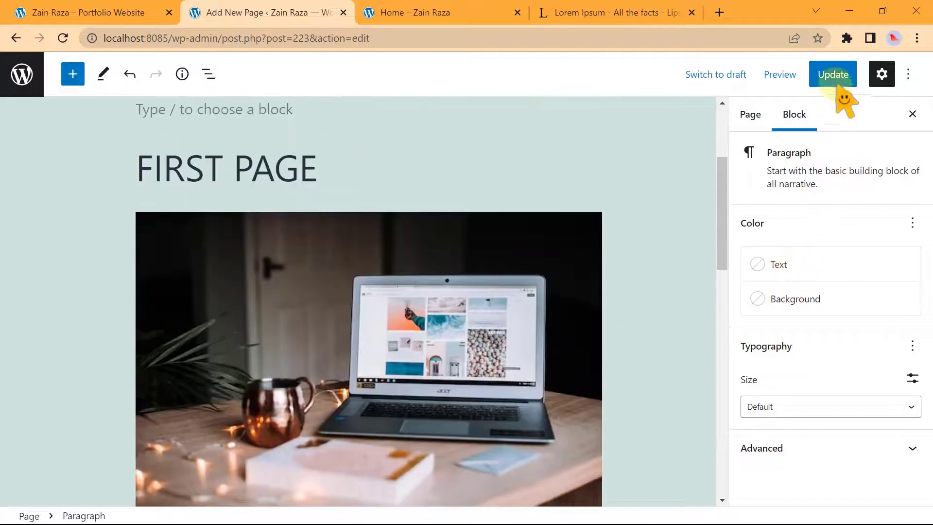
click(838, 83)
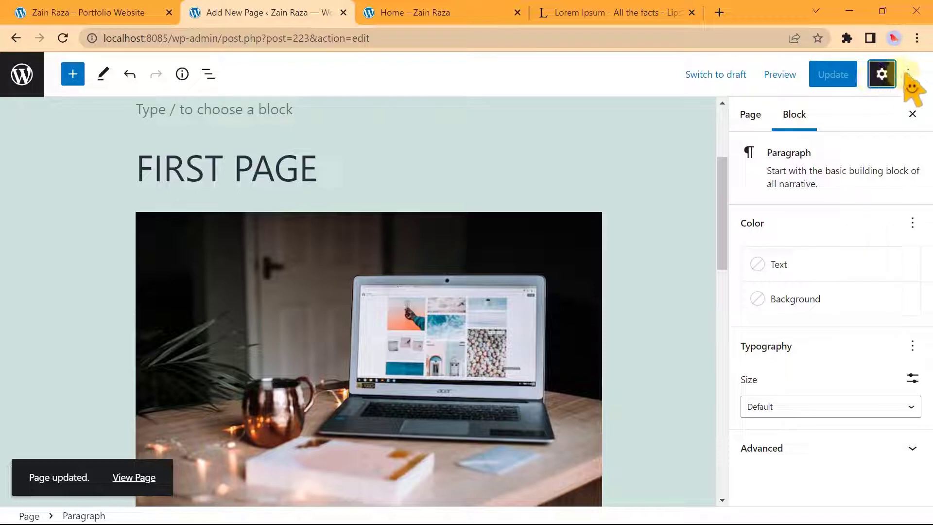
Try the Top toolbar view option, turn it off again, and select the laptop image
click(908, 75)
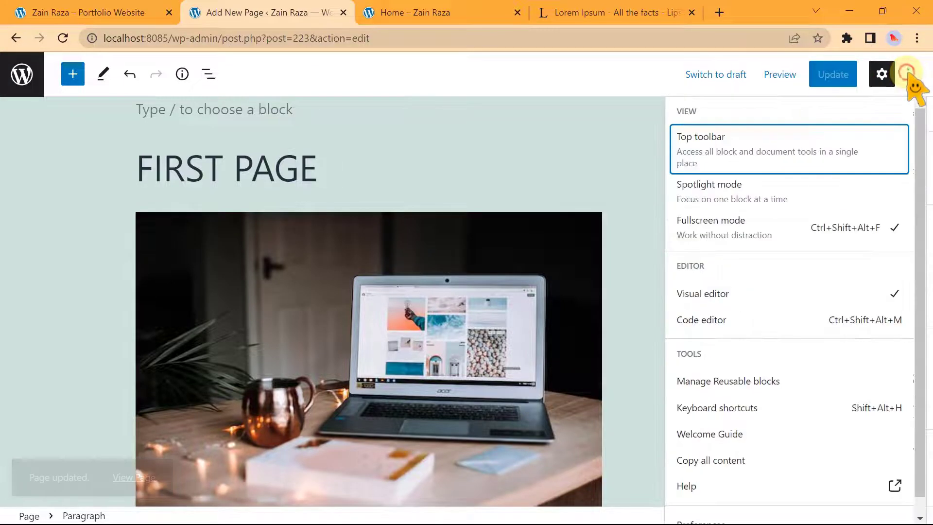
click(760, 145)
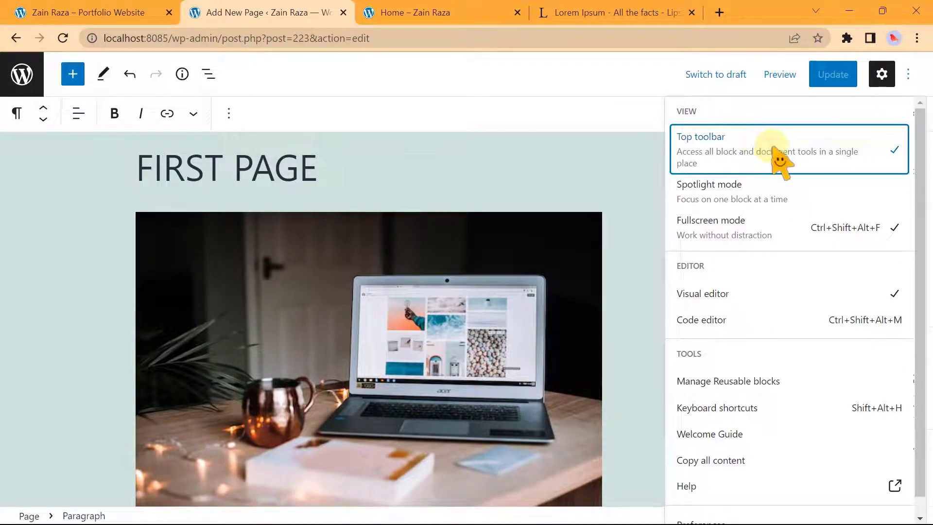
click(866, 149)
scroll(639, 214, down, 1)
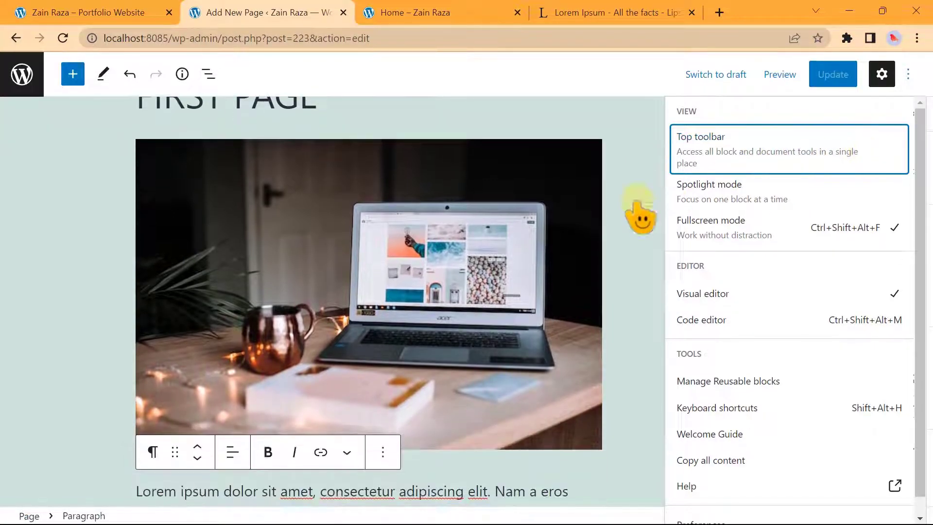
click(340, 266)
scroll(340, 266, up, 1)
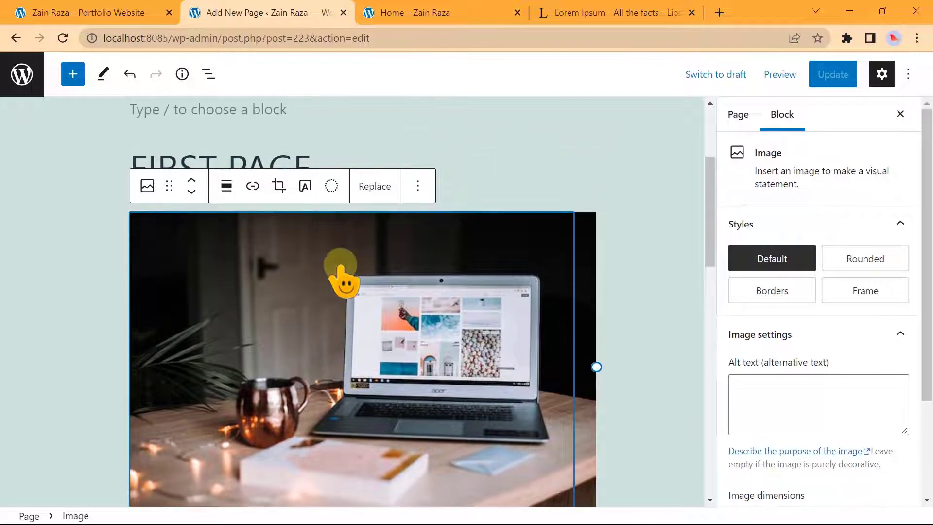